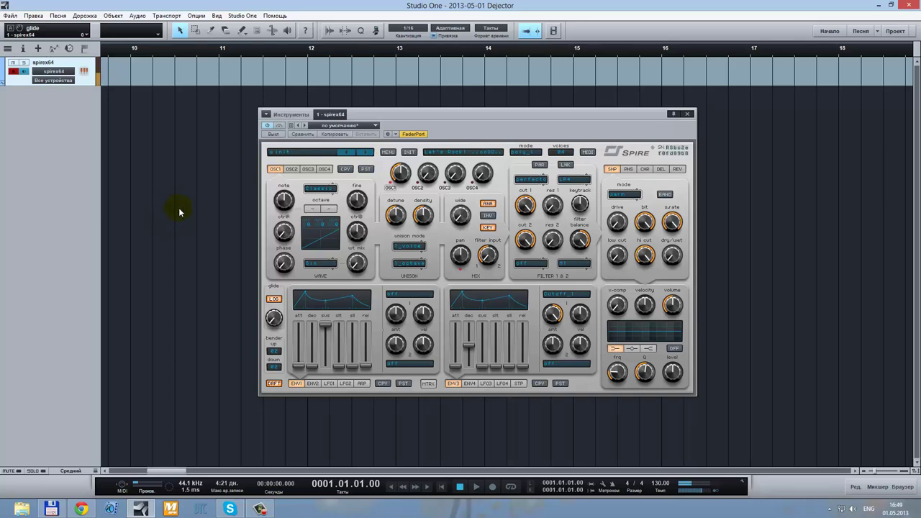
# Browse forward through the synth's presets and load BS Simple
pyautogui.click(366, 156)
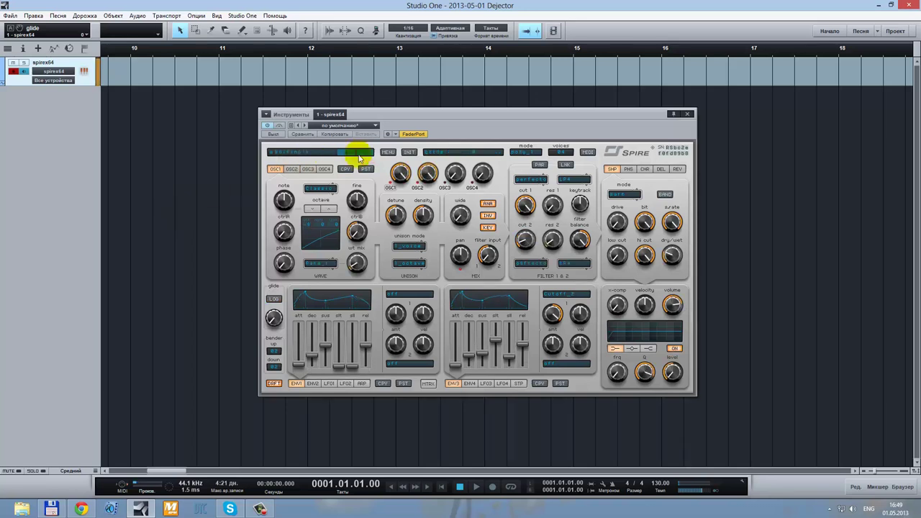
pyautogui.press('4')
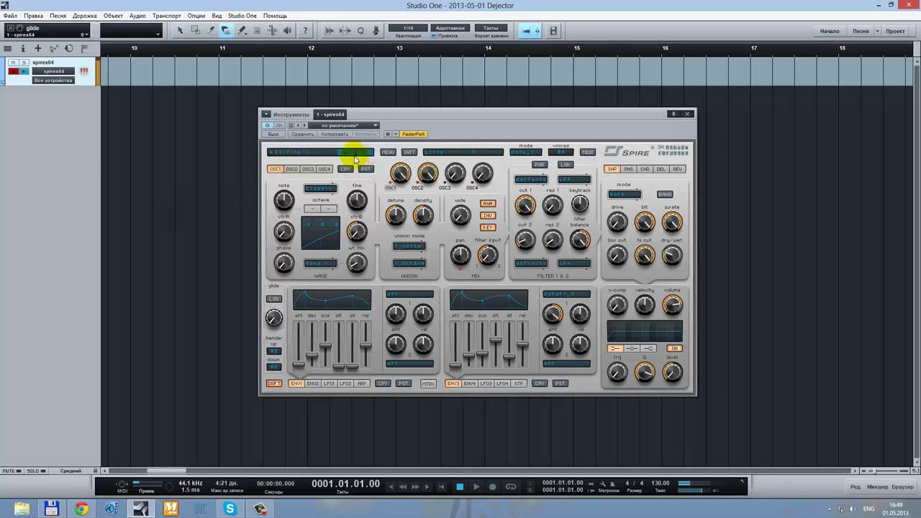
pyautogui.click(355, 158)
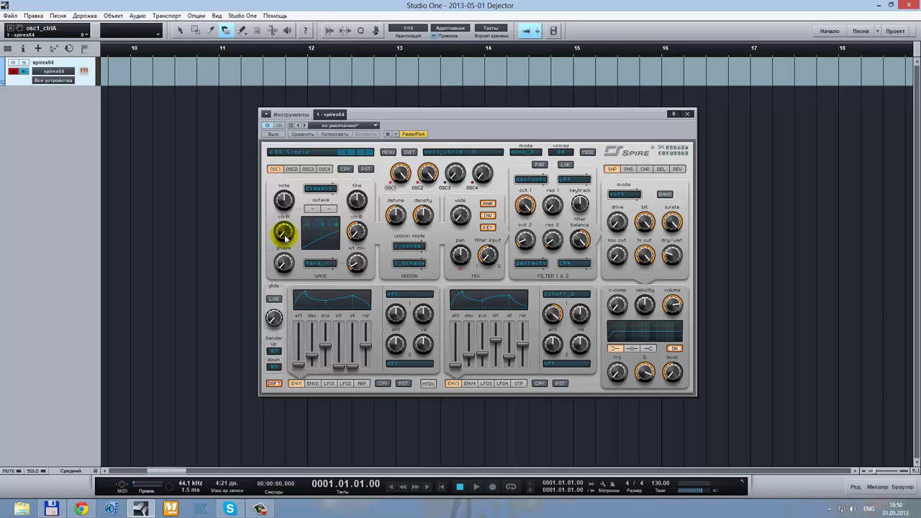
# Raise oscillator 1's ctrlA to about 355 and its ctrlB to about 830
pyautogui.moveTo(285, 234); pyautogui.dragTo(284, 227)
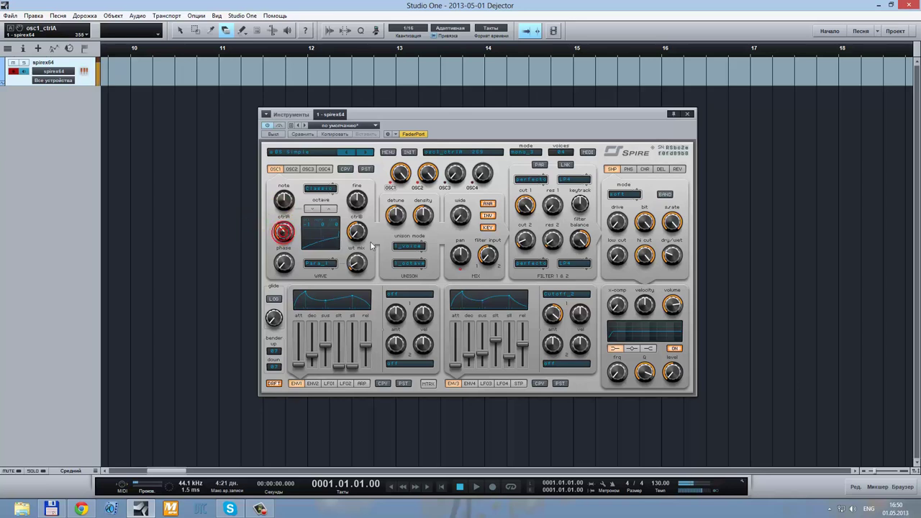
pyautogui.moveTo(359, 240)
pyautogui.mouseDown()
pyautogui.moveTo(357, 217)
pyautogui.moveTo(362, 228)
pyautogui.mouseUp()
pyautogui.click(358, 262)
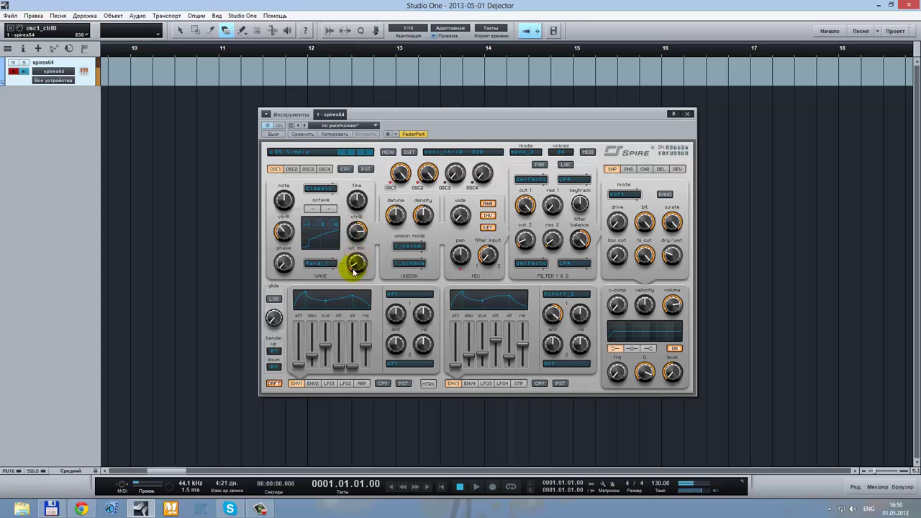
# Switch oscillator 1's wavetable to Bayan_1 and raise its wt mix to about 830
pyautogui.click(320, 264)
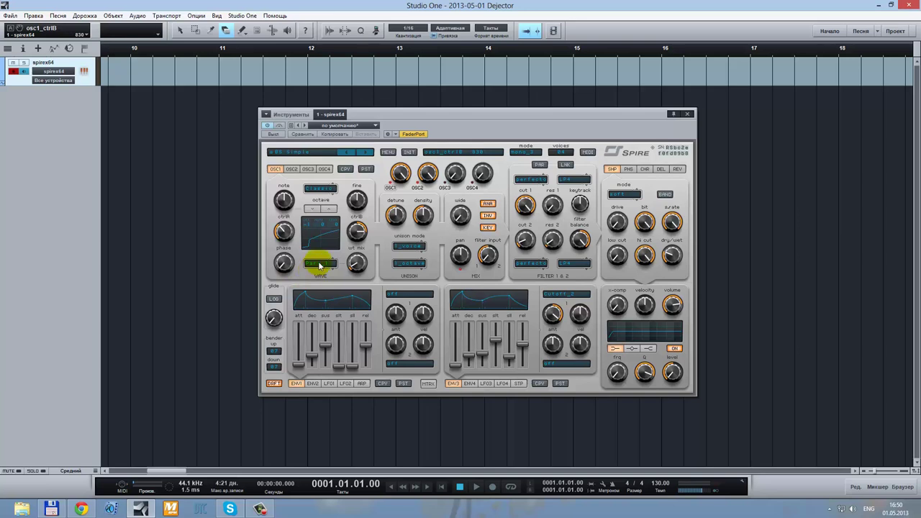
pyautogui.click(318, 263)
pyautogui.click(322, 321)
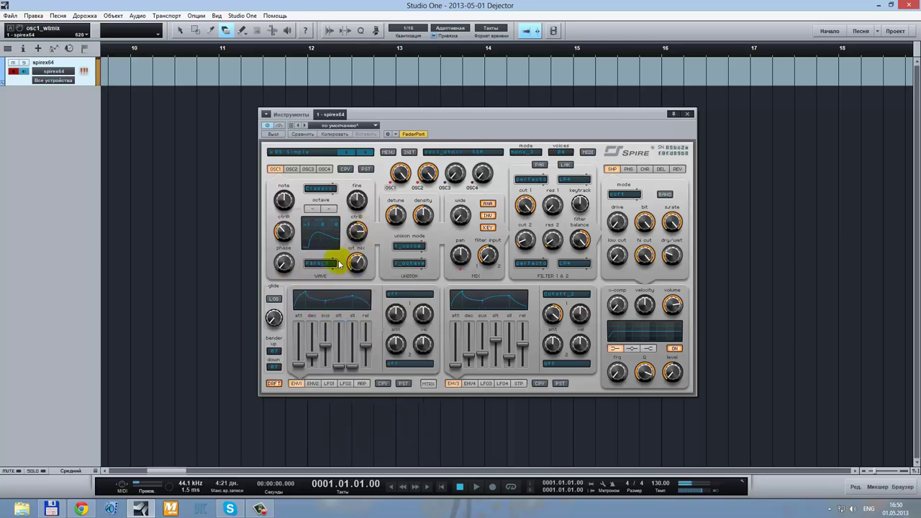
pyautogui.click(324, 265)
pyautogui.click(370, 295)
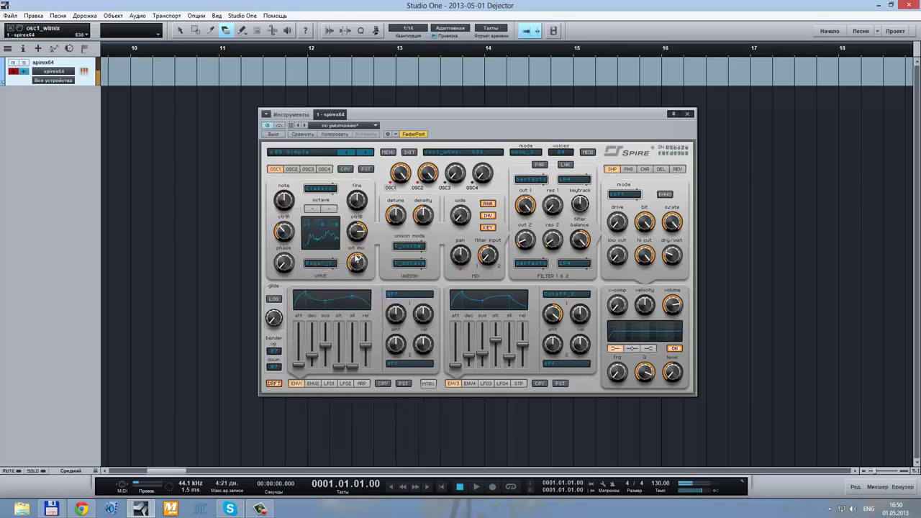
pyautogui.click(350, 265)
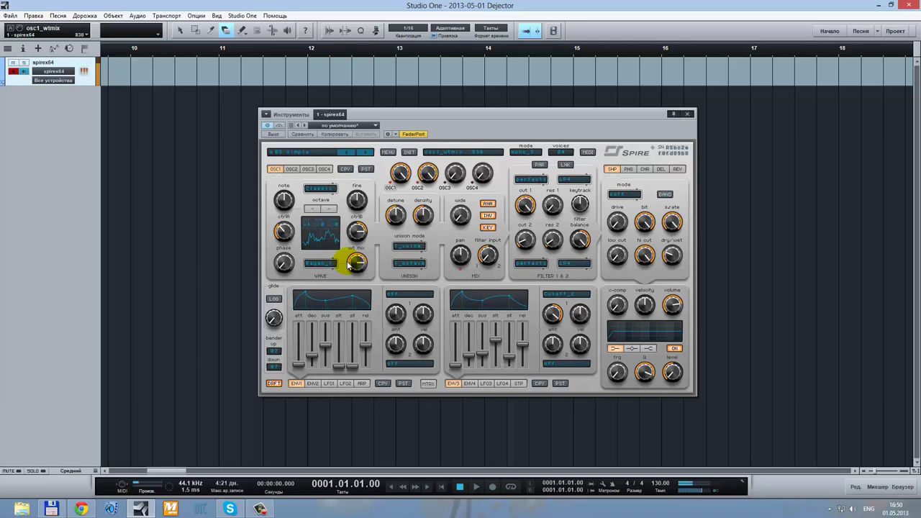
pyautogui.moveTo(349, 265)
pyautogui.mouseDown()
pyautogui.moveTo(354, 229)
pyautogui.moveTo(360, 259)
pyautogui.mouseUp()
# Set oscillator 1's ctrlA to 240 and reduce its wt mix, with the oscillator mode on Classic
pyautogui.moveTo(280, 227); pyautogui.dragTo(286, 243)
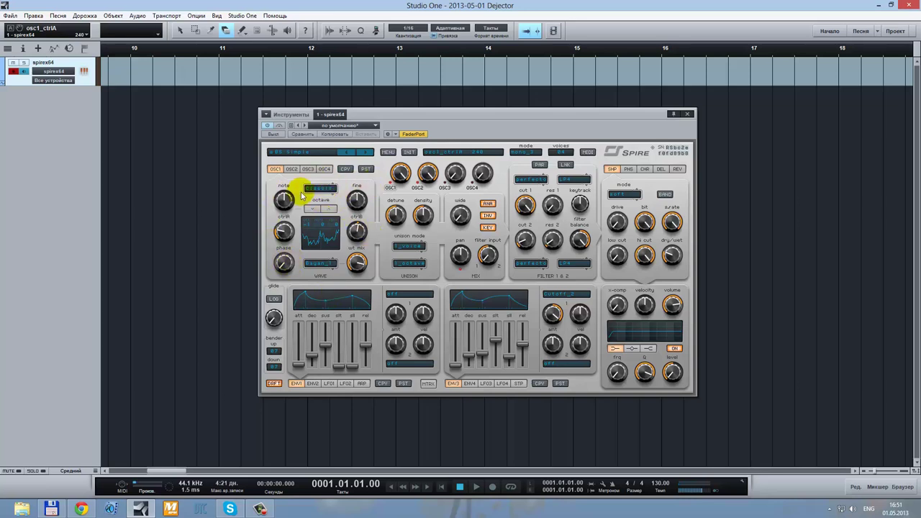
pyautogui.click(322, 190)
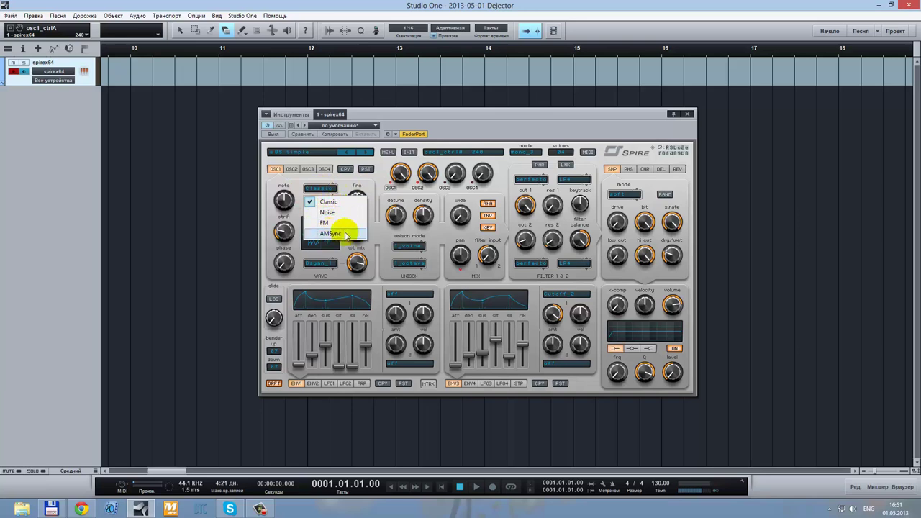
pyautogui.click(332, 202)
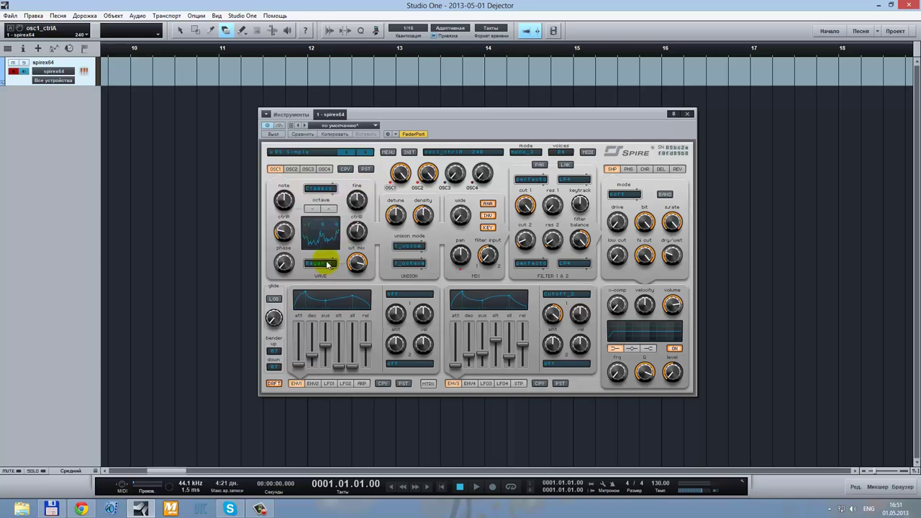
pyautogui.click(320, 266)
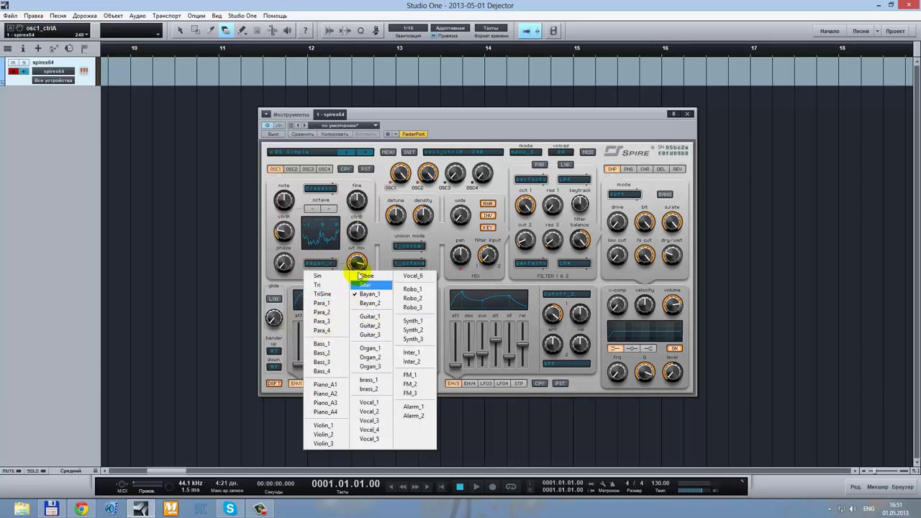
pyautogui.moveTo(356, 263); pyautogui.dragTo(347, 226)
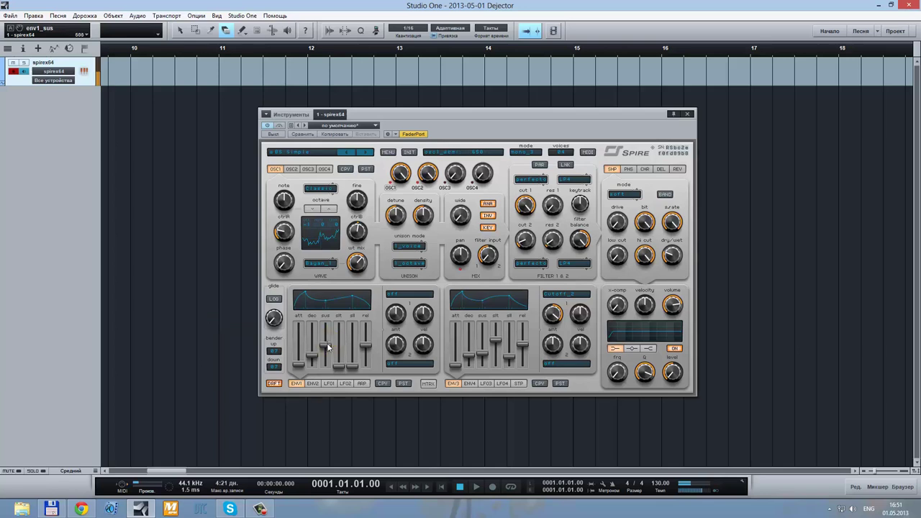
# Reshape envelope 1 with lower sustain, decay at about 770, a raised slt and sll at 666
pyautogui.moveTo(326, 343)
pyautogui.mouseDown()
pyautogui.moveTo(325, 358)
pyautogui.moveTo(310, 333)
pyautogui.mouseUp()
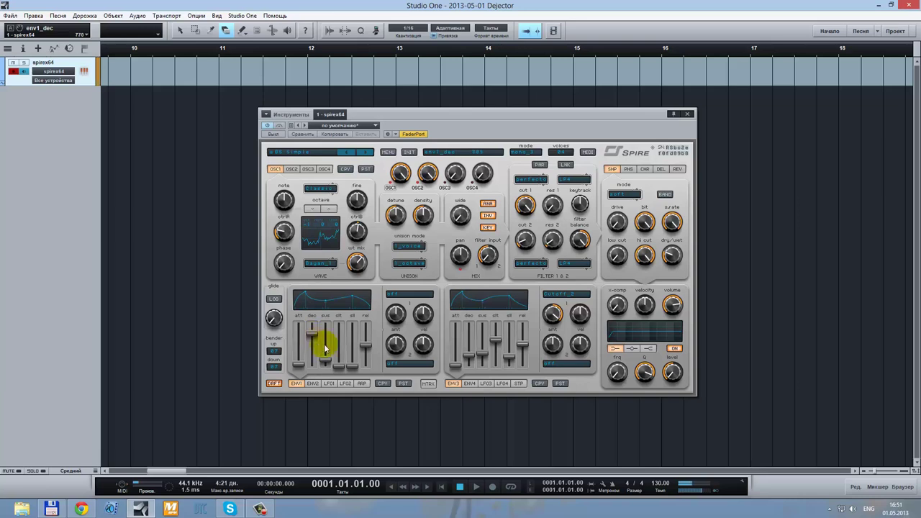
pyautogui.moveTo(339, 364)
pyautogui.mouseDown()
pyautogui.moveTo(336, 343)
pyautogui.moveTo(352, 354)
pyautogui.mouseUp()
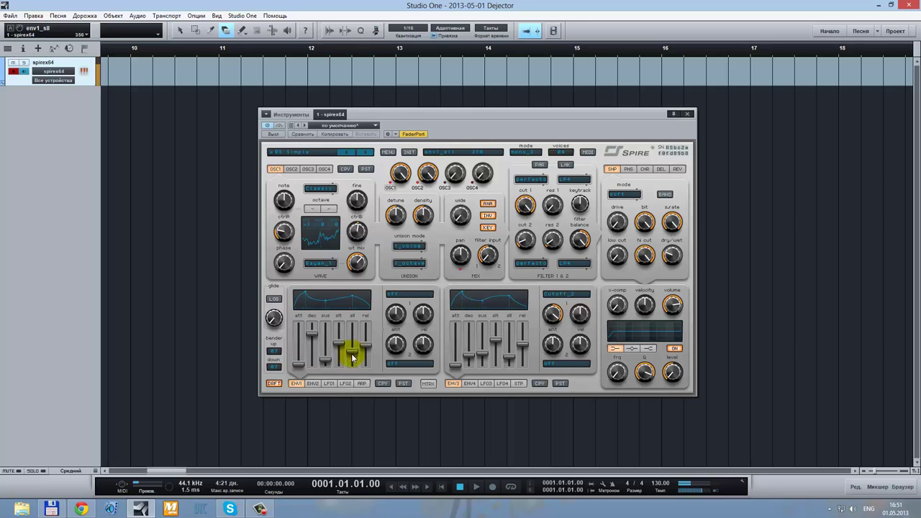
pyautogui.moveTo(352, 358); pyautogui.dragTo(352, 346)
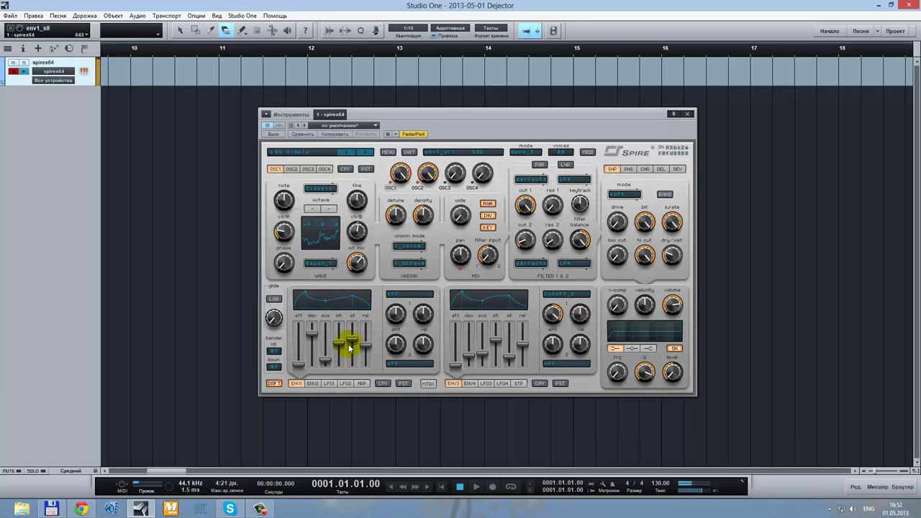
pyautogui.moveTo(351, 348); pyautogui.dragTo(353, 360)
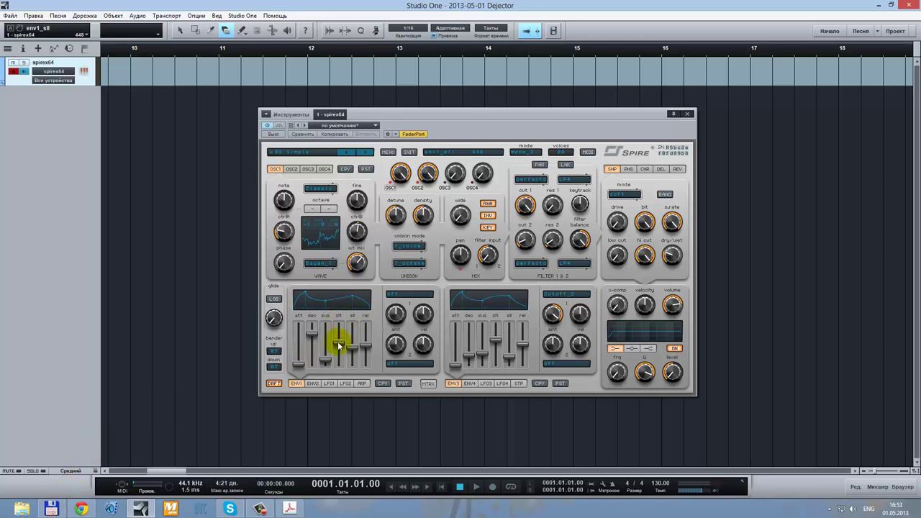
pyautogui.moveTo(341, 346); pyautogui.dragTo(357, 342)
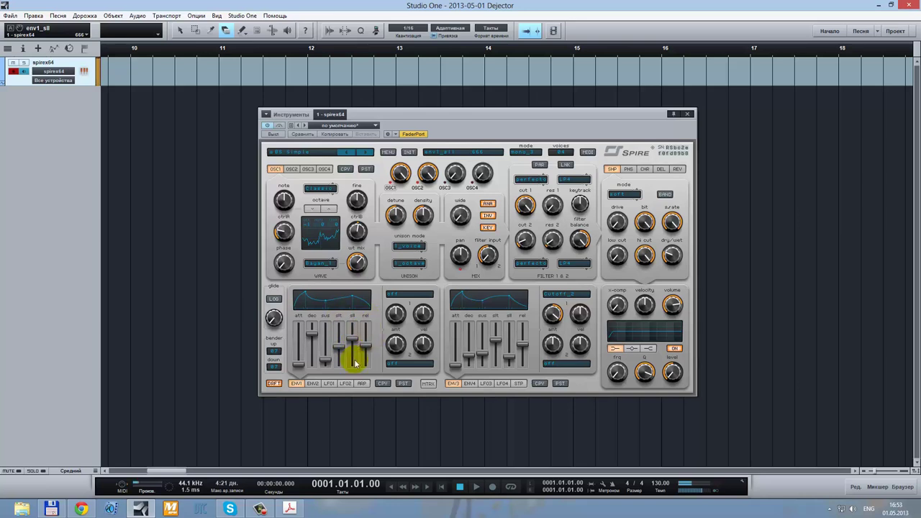
# Change envelope 1's segment curves, setting the slope curve to Pow and the attack curve to Lin
pyautogui.click(338, 301)
pyautogui.moveTo(339, 303); pyautogui.dragTo(341, 305)
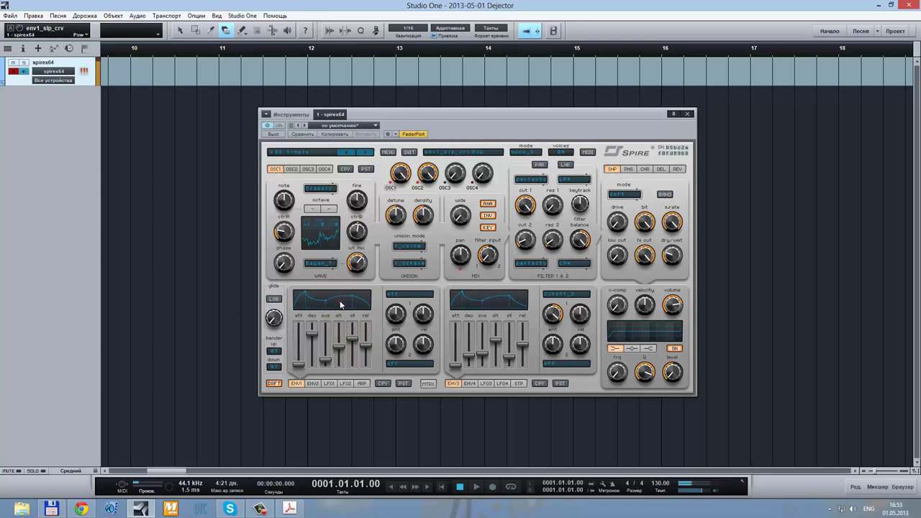
pyautogui.click(319, 299)
pyautogui.click(317, 298)
pyautogui.click(297, 296)
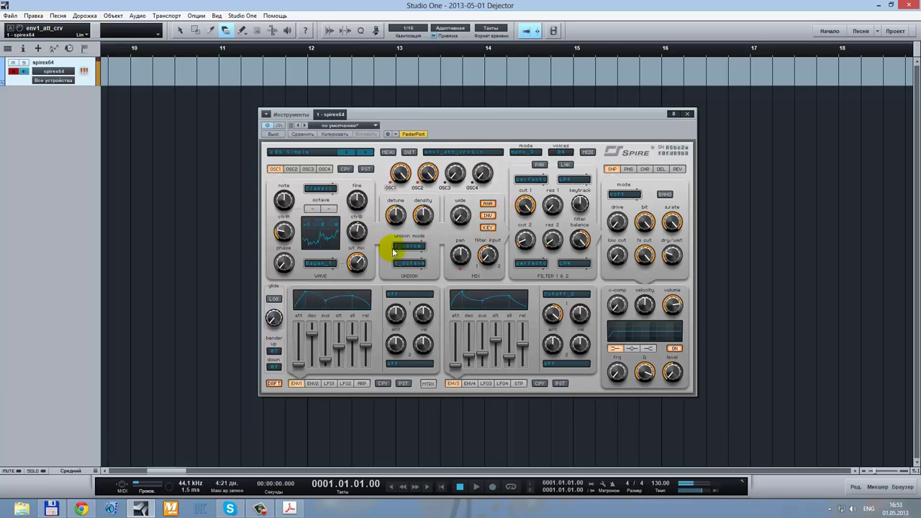
# Set the glide amount to about 399
pyautogui.moveTo(273, 319)
pyautogui.mouseDown()
pyautogui.moveTo(274, 282)
pyautogui.moveTo(309, 318)
pyautogui.moveTo(278, 309)
pyautogui.moveTo(276, 316)
pyautogui.mouseUp()
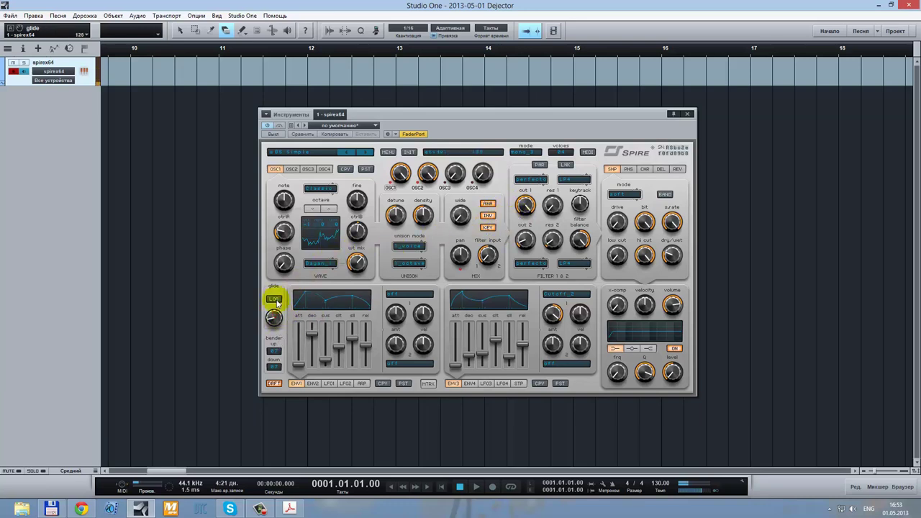
pyautogui.moveTo(278, 294); pyautogui.dragTo(286, 313)
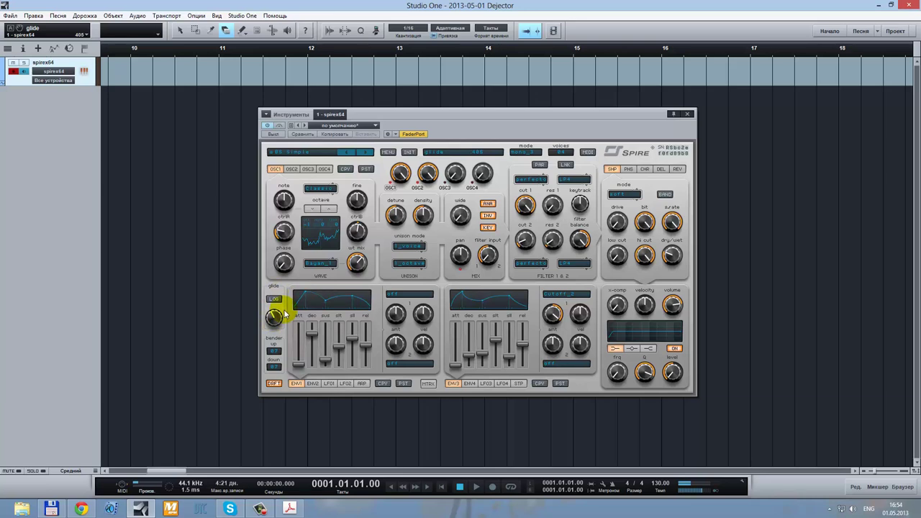
pyautogui.moveTo(276, 318)
pyautogui.mouseDown()
pyautogui.moveTo(277, 338)
pyautogui.moveTo(273, 300)
pyautogui.moveTo(282, 300)
pyautogui.moveTo(280, 324)
pyautogui.mouseUp()
pyautogui.click(277, 341)
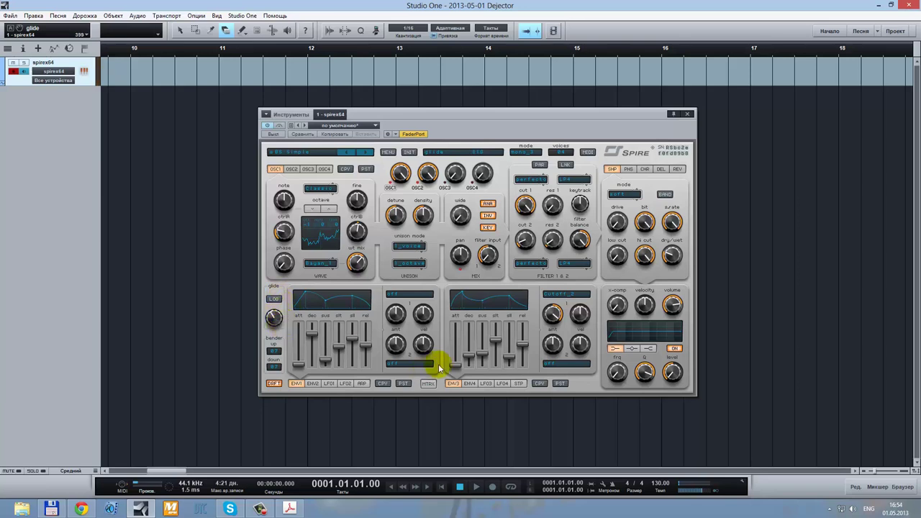
pyautogui.click(274, 319)
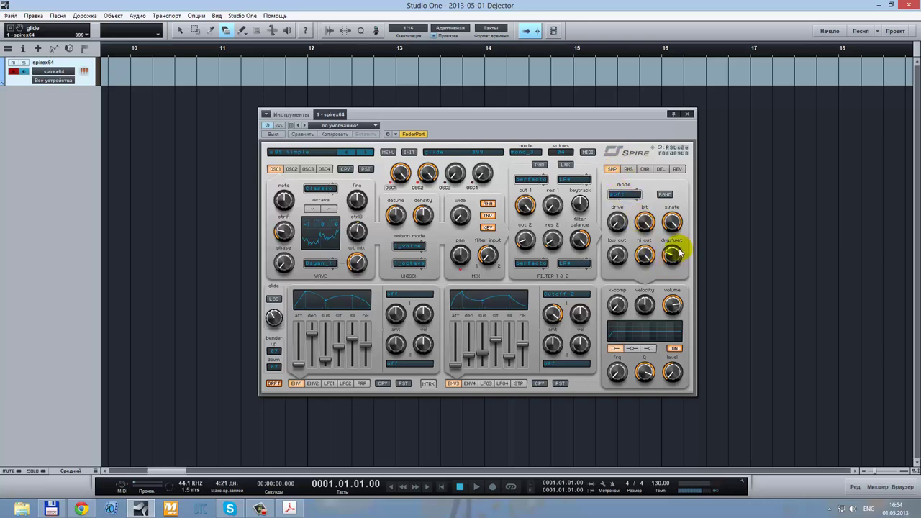
# Raise the shaper effect's dry/wet mix and set its drive to about 505
pyautogui.moveTo(679, 252); pyautogui.dragTo(674, 216)
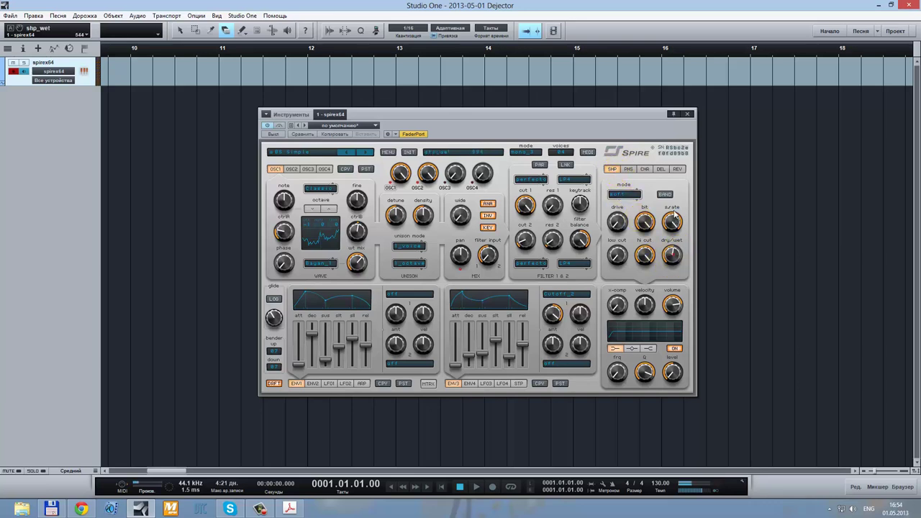
pyautogui.click(614, 218)
pyautogui.moveTo(618, 221); pyautogui.dragTo(623, 227)
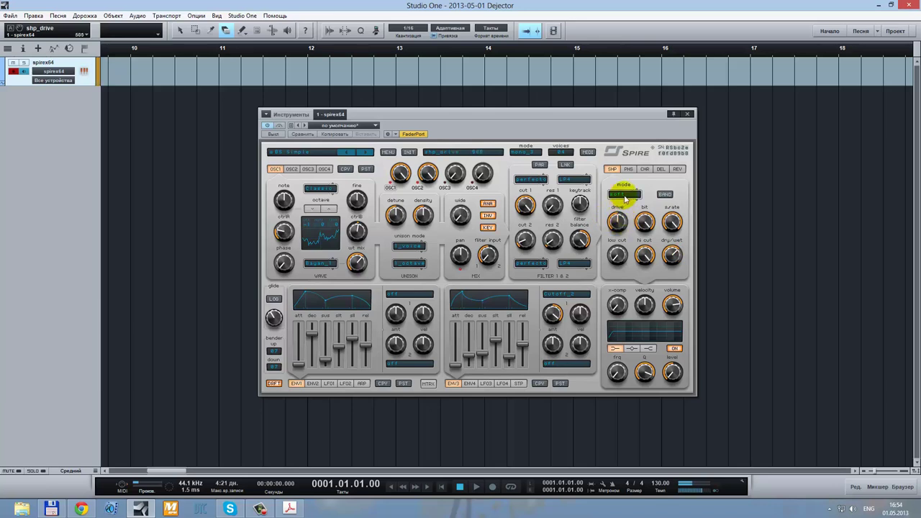
# Switch the shaper to hard mode and set its dry/wet mix to about 824
pyautogui.click(624, 194)
pyautogui.click(626, 226)
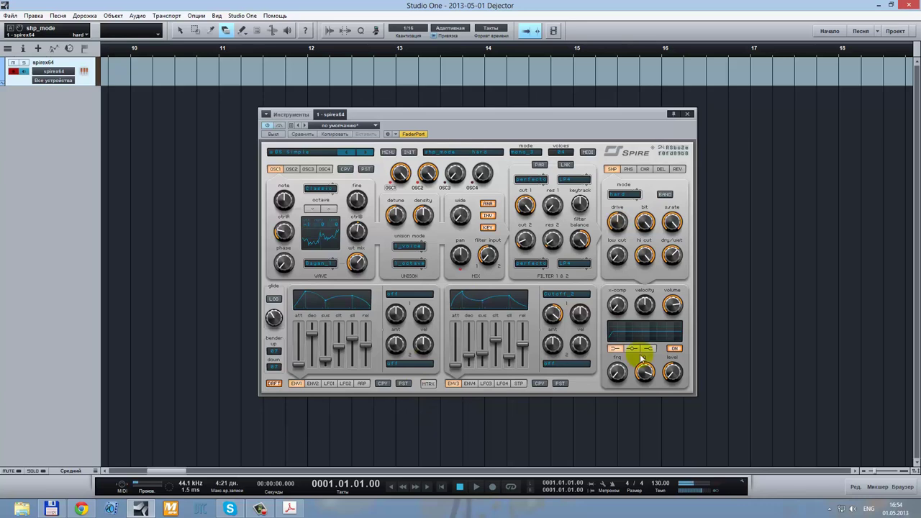
pyautogui.click(673, 257)
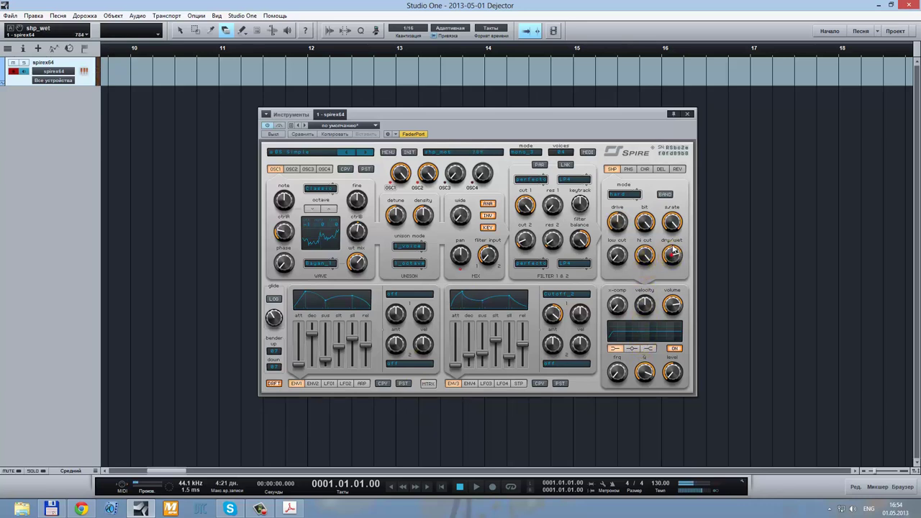
pyautogui.moveTo(673, 249); pyautogui.dragTo(673, 244)
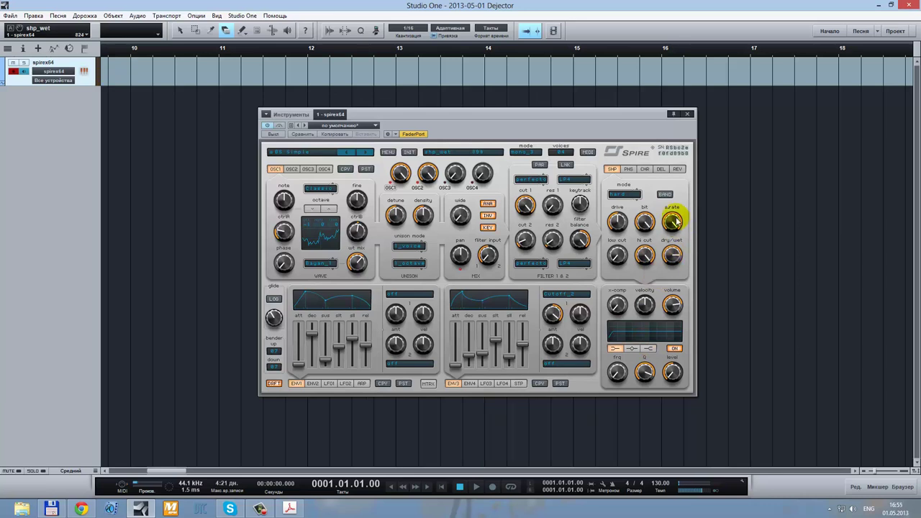
# Set the reverb to plate2 mode with a dry/wet mix of about 685, and compare with the shaper settings
pyautogui.click(677, 170)
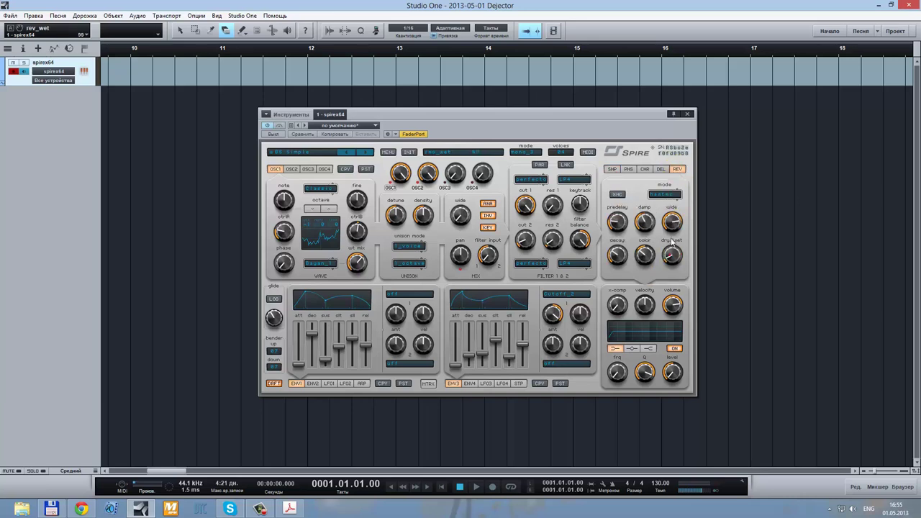
pyautogui.moveTo(674, 250); pyautogui.dragTo(675, 261)
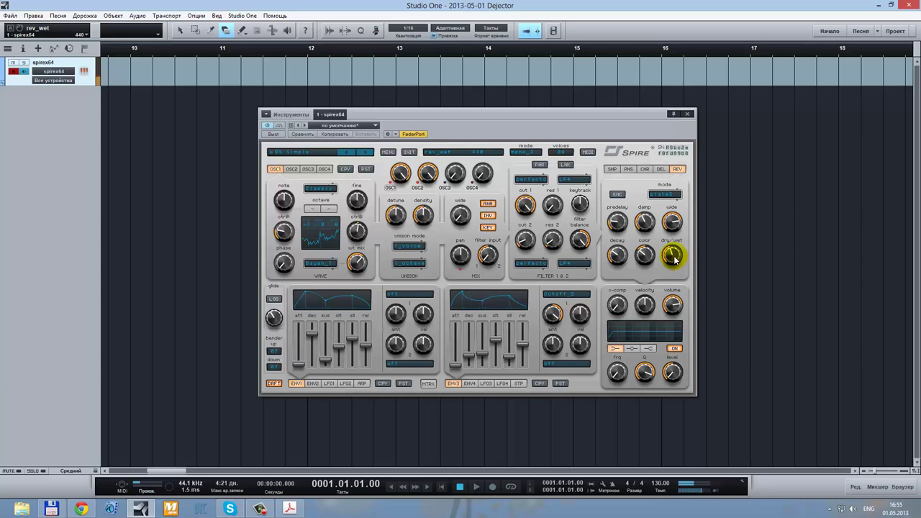
pyautogui.moveTo(672, 255); pyautogui.dragTo(678, 274)
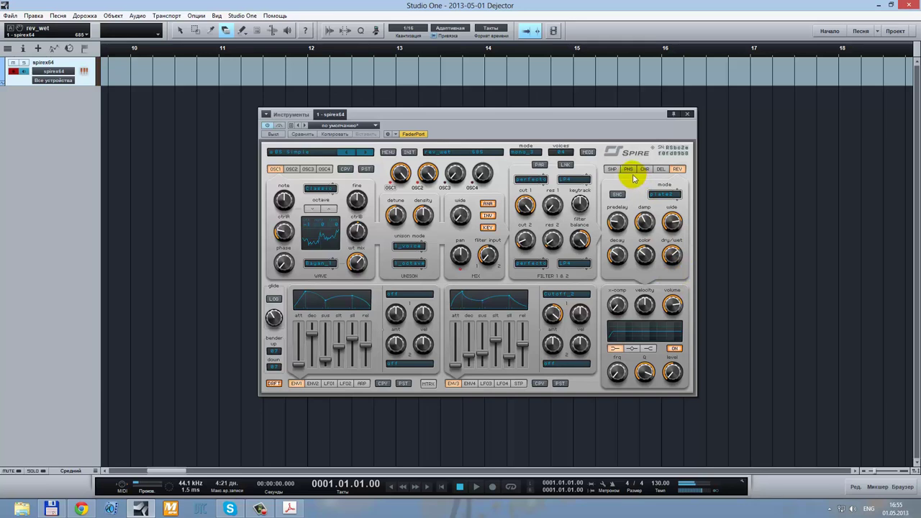
pyautogui.click(611, 170)
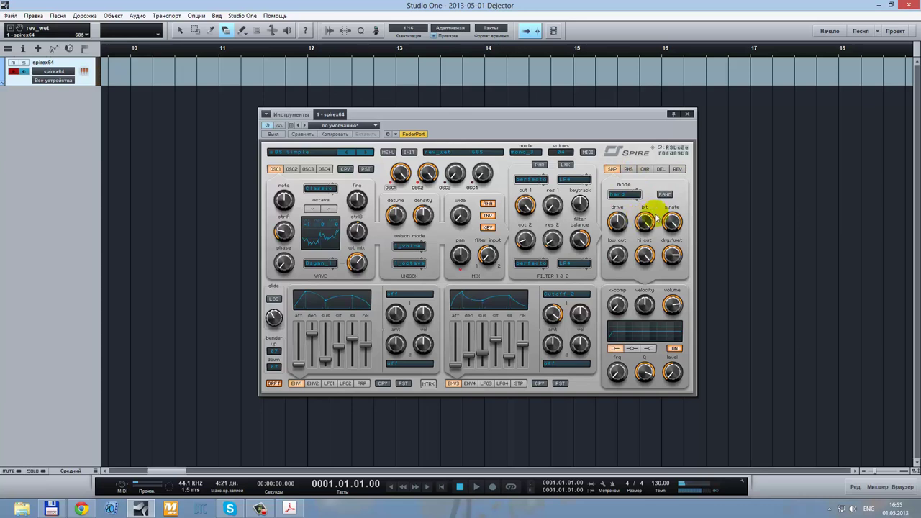
pyautogui.click(678, 169)
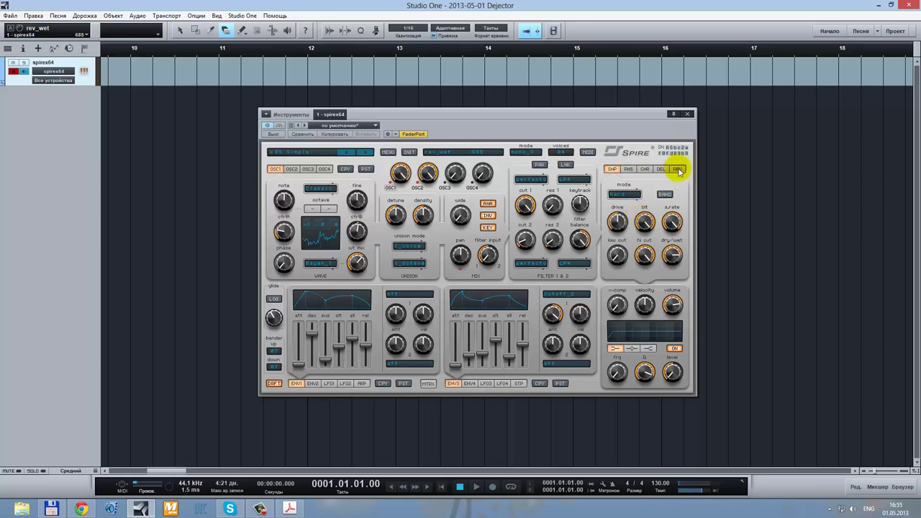
# Set oscillator 1's unison to 6_voices and 2_octave, raise its density, and set its detune to about 784
pyautogui.click(408, 247)
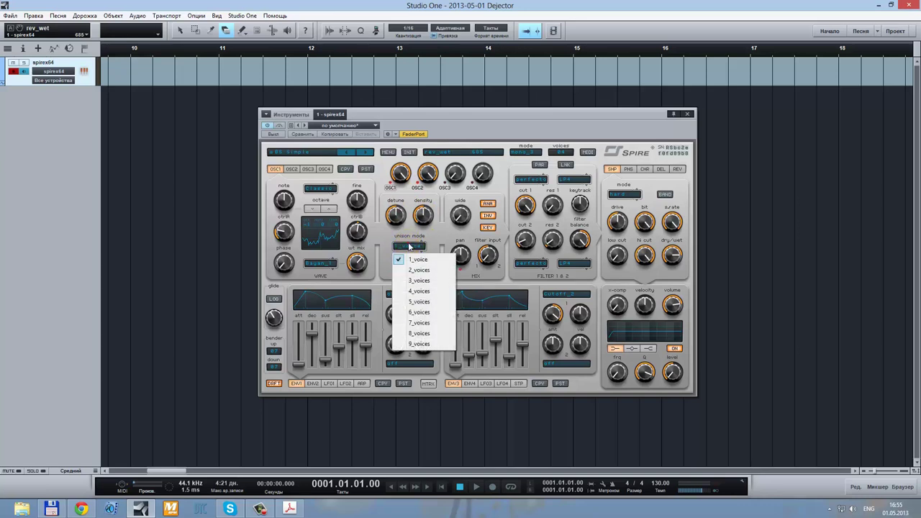
pyautogui.click(420, 313)
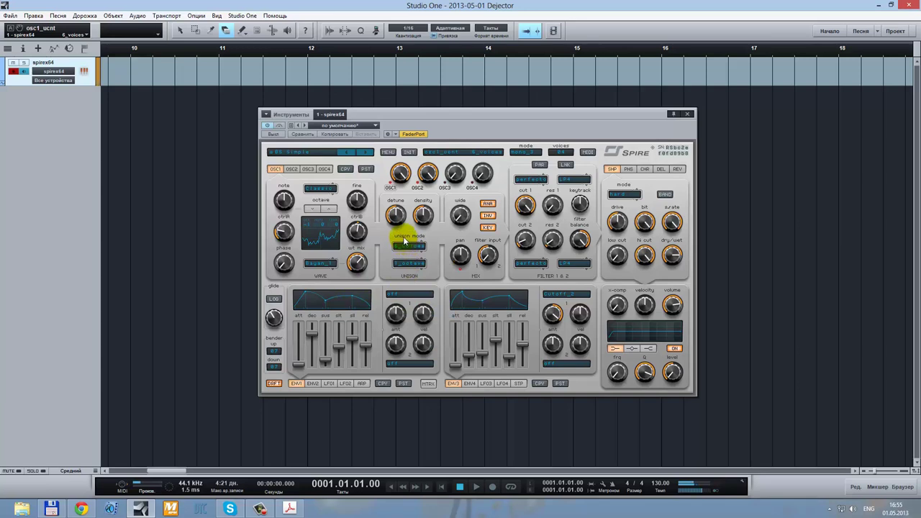
pyautogui.moveTo(423, 225); pyautogui.dragTo(424, 215)
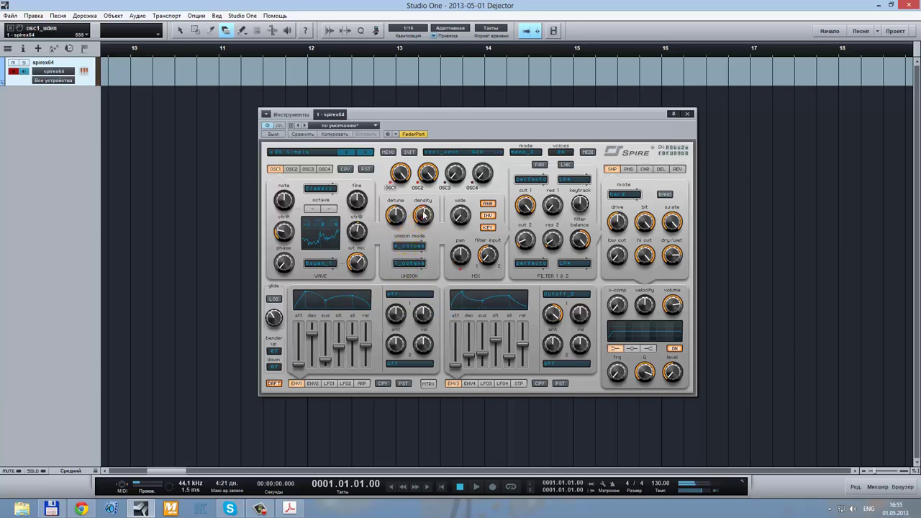
pyautogui.click(394, 213)
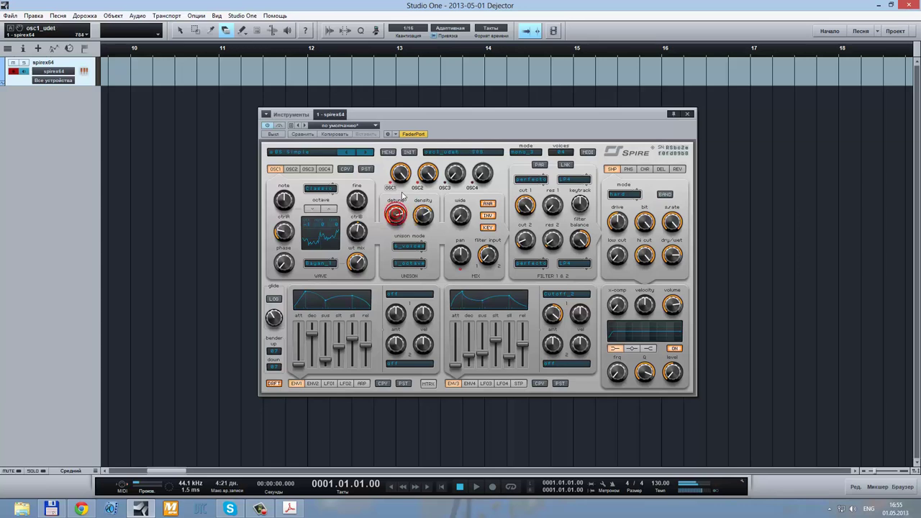
pyautogui.click(408, 264)
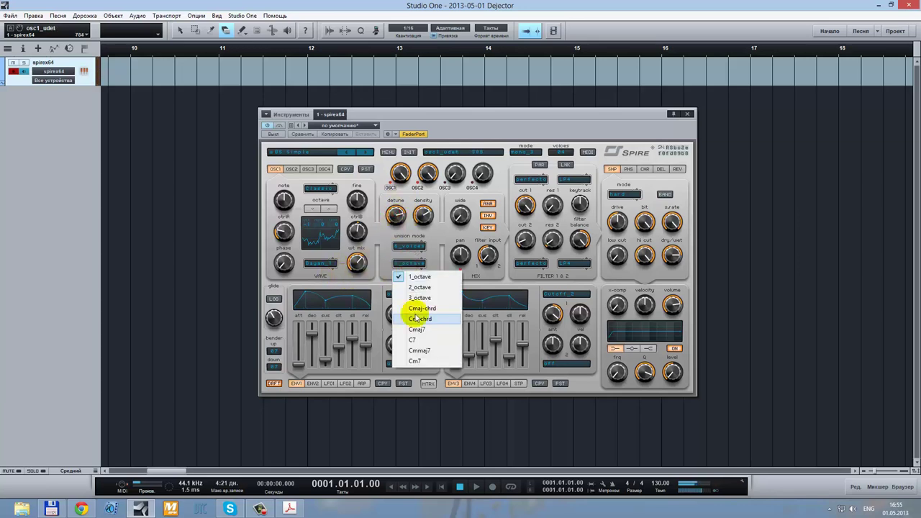
pyautogui.click(419, 287)
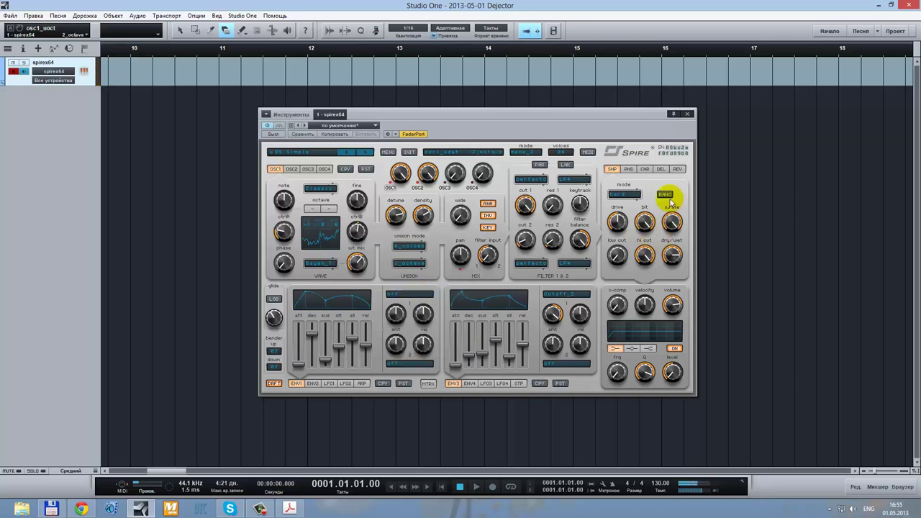
# Lower the reverb's dry/wet mix and set its damp to about 365
pyautogui.click(677, 170)
pyautogui.moveTo(666, 256); pyautogui.dragTo(677, 294)
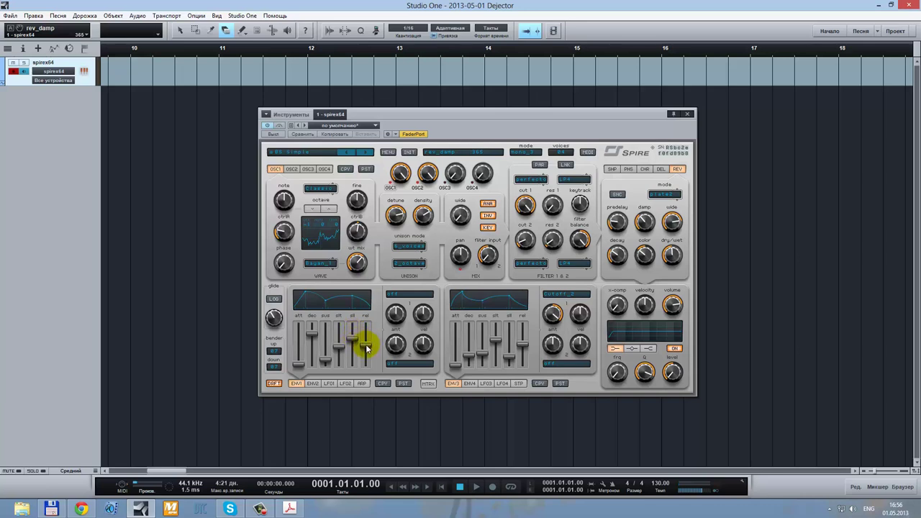
# Shorten envelope 1's release, set envelope 3's release to about 172, and check envelope 2's settings
pyautogui.moveTo(365, 344); pyautogui.dragTo(366, 363)
pyautogui.moveTo(367, 363); pyautogui.dragTo(367, 360)
pyautogui.moveTo(521, 345); pyautogui.dragTo(524, 362)
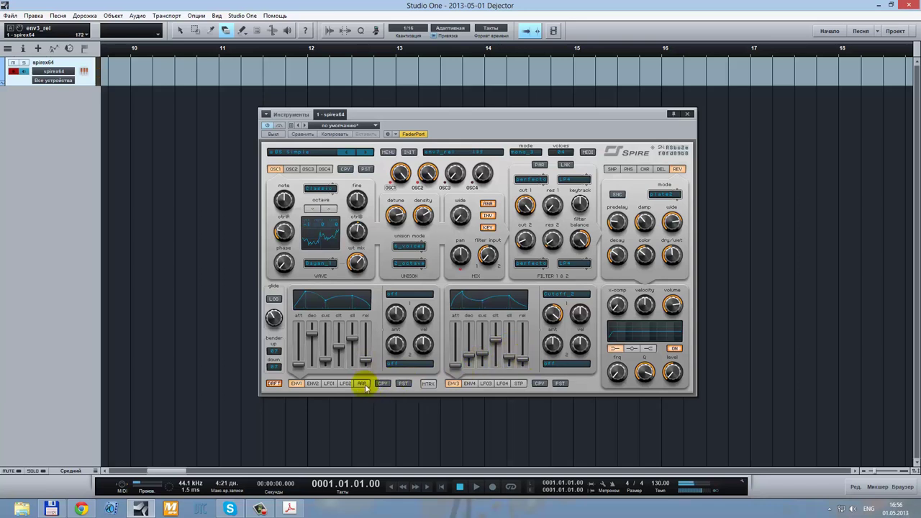
pyautogui.click(312, 384)
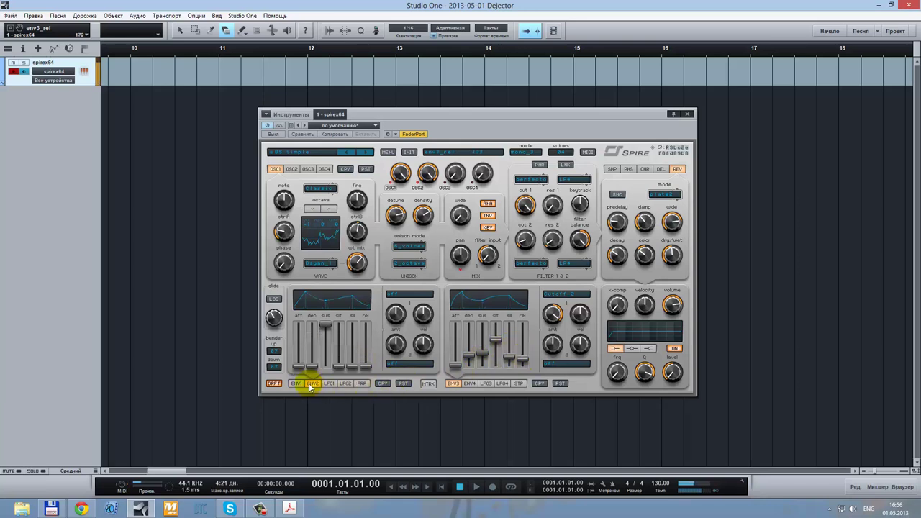
pyautogui.click(295, 384)
pyautogui.click(312, 388)
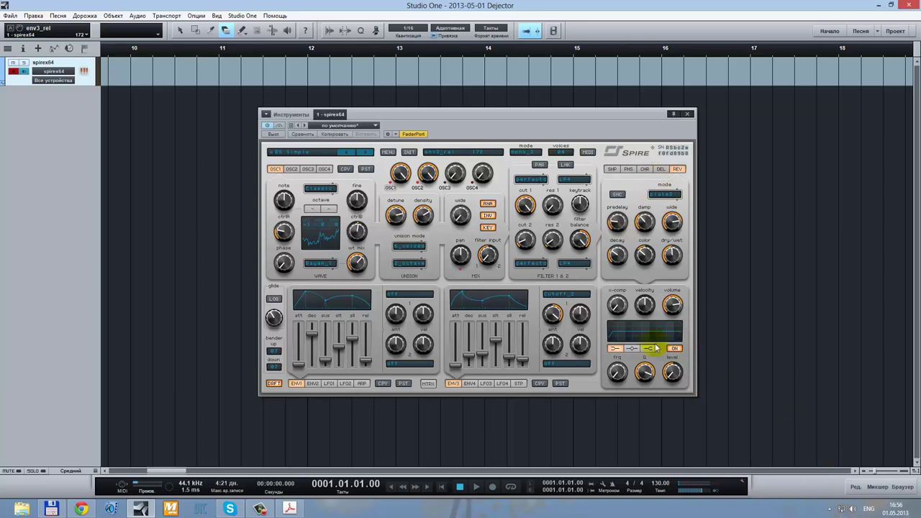
# Switch the chorus mode to 02 and raise its delay
pyautogui.click(646, 169)
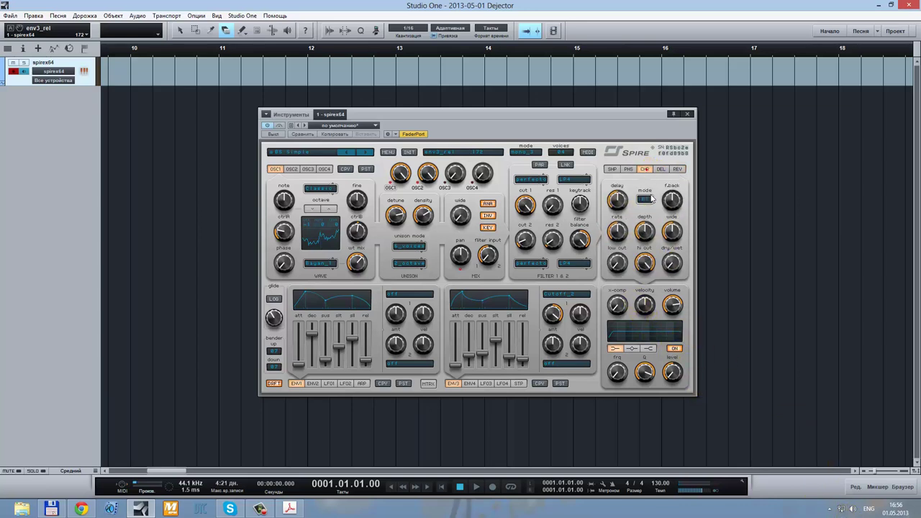
pyautogui.click(647, 200)
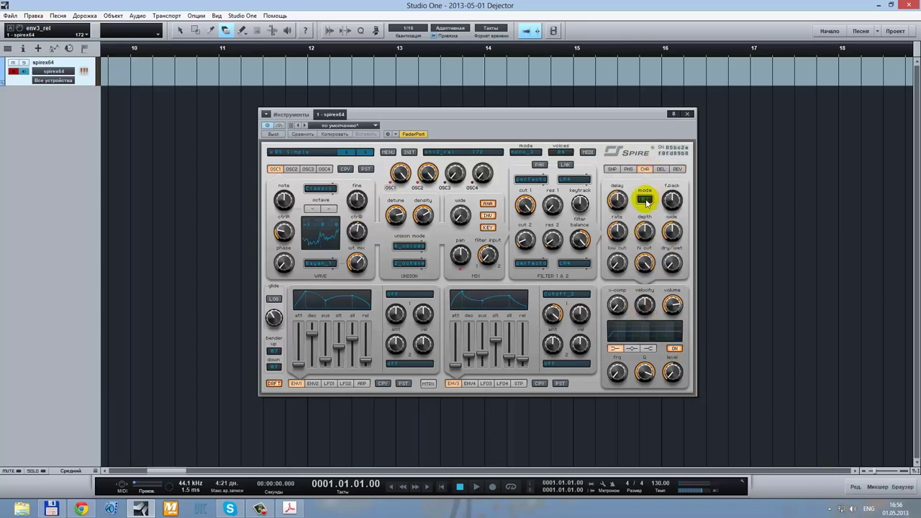
pyautogui.click(657, 224)
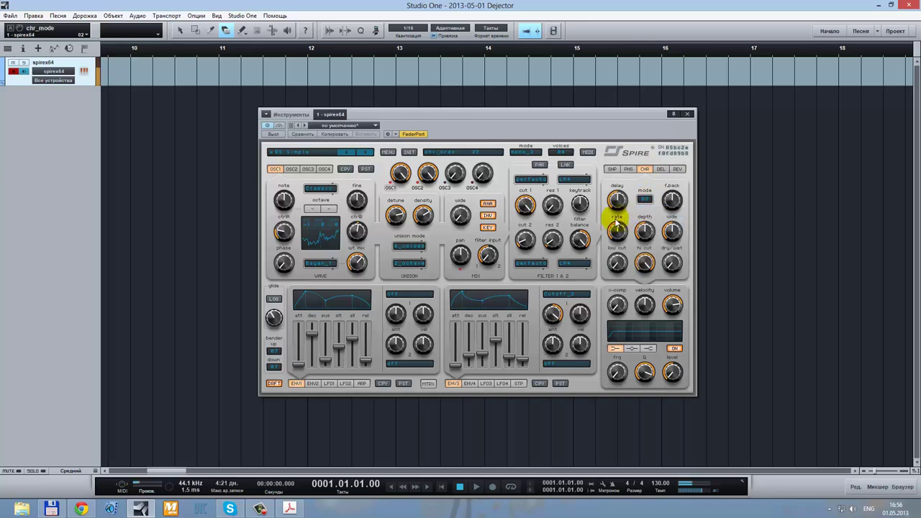
pyautogui.moveTo(616, 204); pyautogui.dragTo(614, 191)
# Try the chorus fully wet, reduce its dry/wet mix, and set its wide amount to about 265
pyautogui.moveTo(675, 262); pyautogui.dragTo(682, 169)
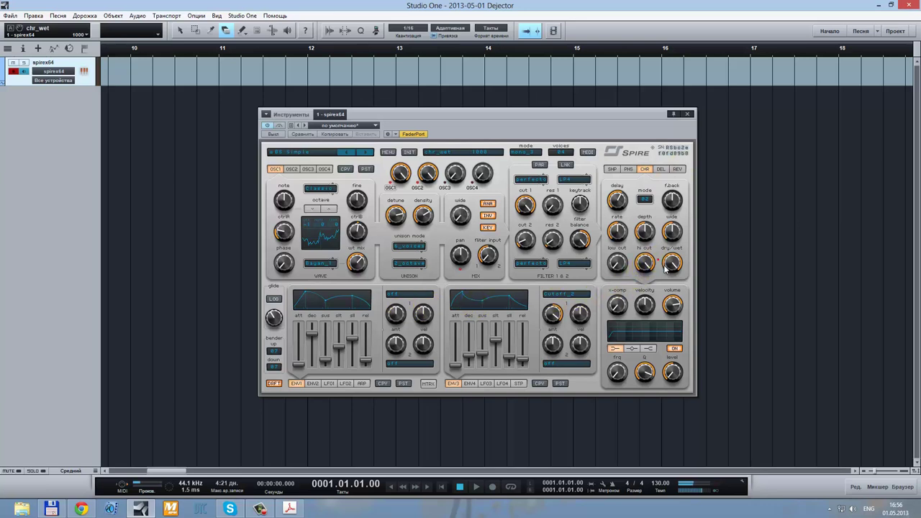
pyautogui.moveTo(672, 265)
pyautogui.mouseDown()
pyautogui.moveTo(673, 341)
pyautogui.moveTo(688, 339)
pyautogui.moveTo(668, 264)
pyautogui.moveTo(669, 207)
pyautogui.moveTo(671, 270)
pyautogui.mouseUp()
pyautogui.moveTo(673, 228); pyautogui.dragTo(670, 266)
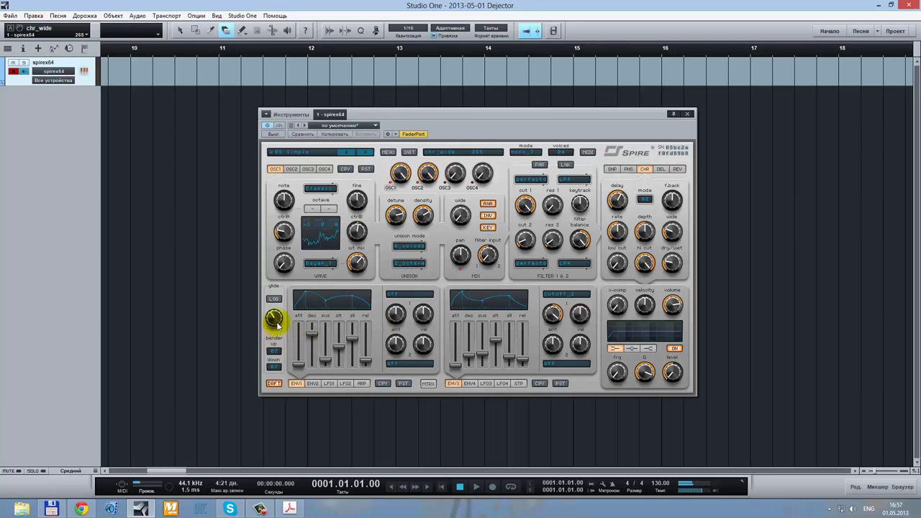
# Set the glide to about 888 and envelope 1's decay to about 712
pyautogui.moveTo(276, 320); pyautogui.dragTo(278, 288)
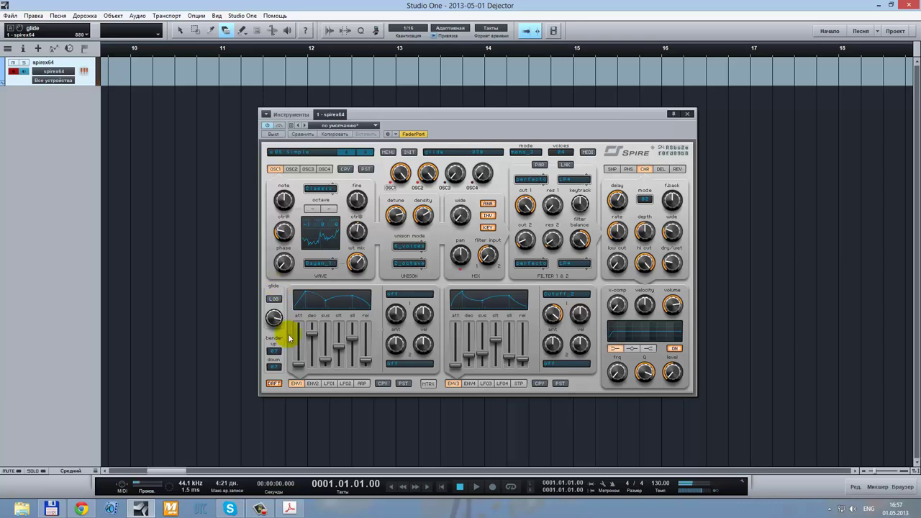
pyautogui.moveTo(312, 332); pyautogui.dragTo(311, 339)
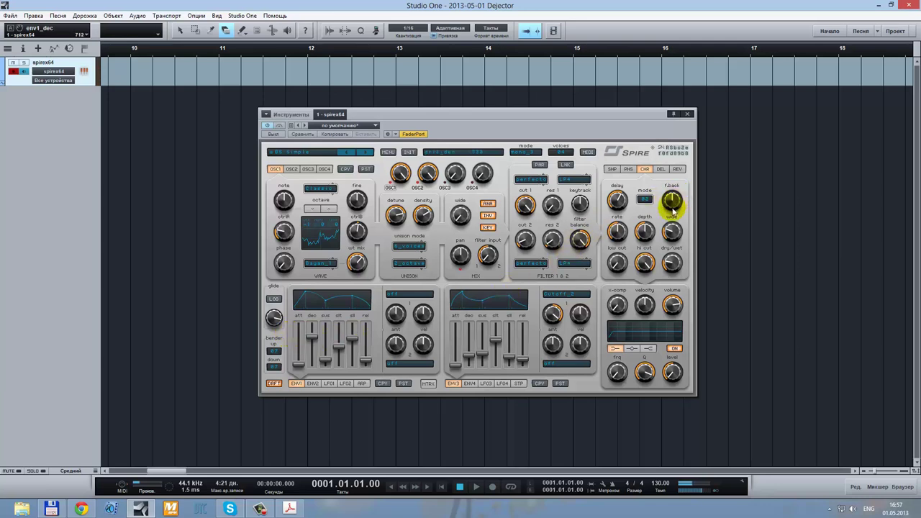
# Set the chorus wide amount to about 799
pyautogui.moveTo(673, 225); pyautogui.dragTo(669, 188)
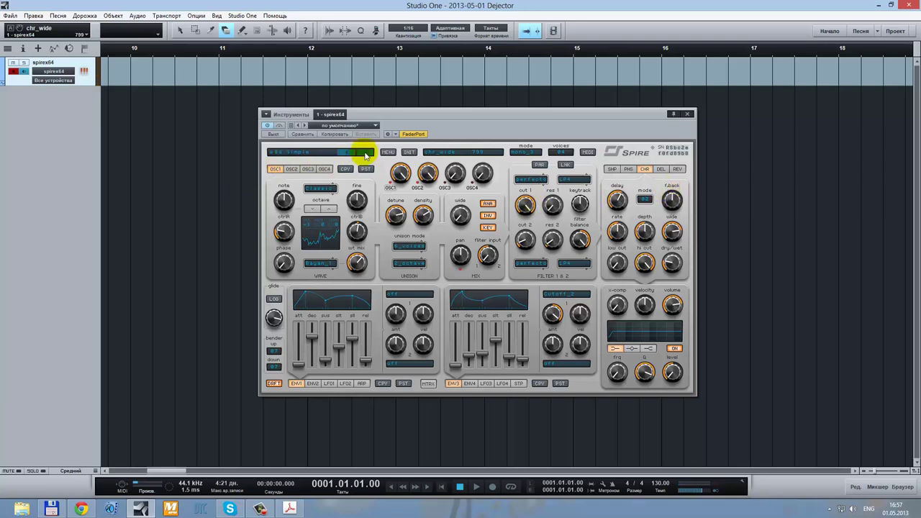
# Load the BS Trolley preset, raise its delay color, and set the delay's dry/wet mix to about 329
pyautogui.click(365, 154)
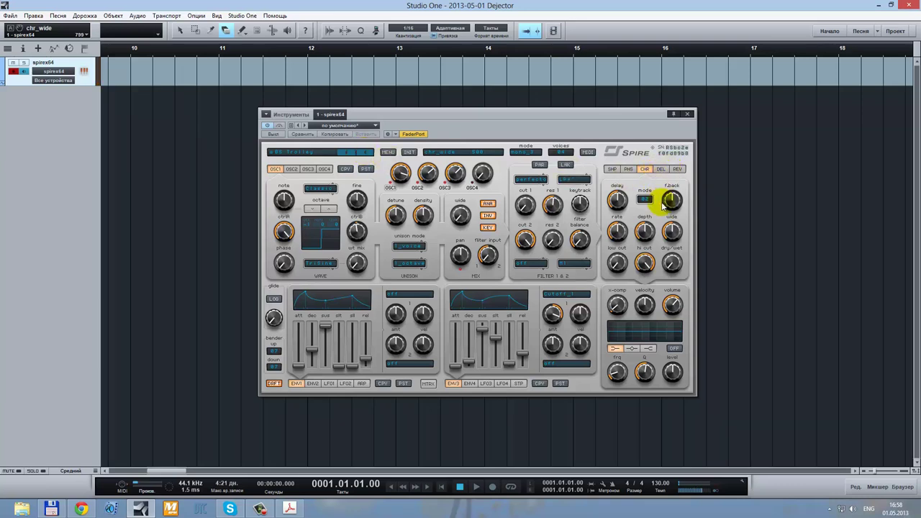
pyautogui.click(661, 170)
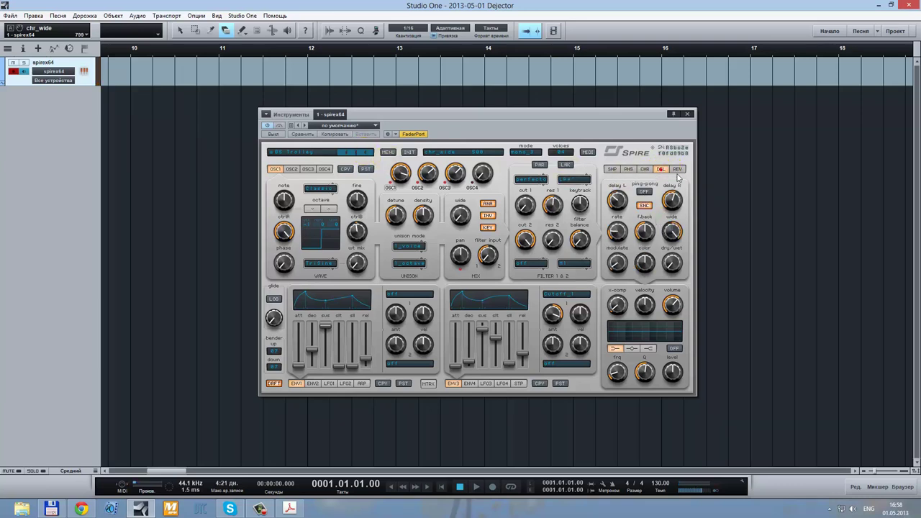
pyautogui.click(663, 171)
pyautogui.click(672, 263)
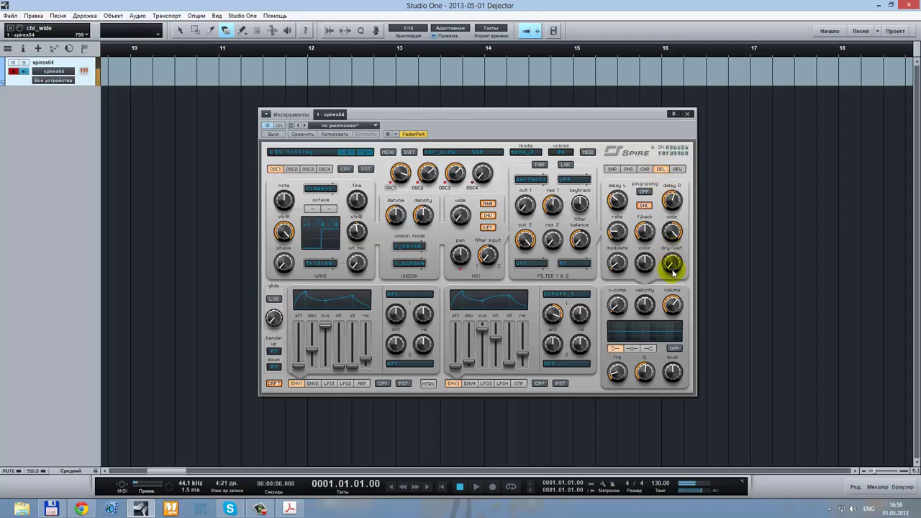
pyautogui.moveTo(672, 263); pyautogui.dragTo(671, 238)
pyautogui.click(671, 232)
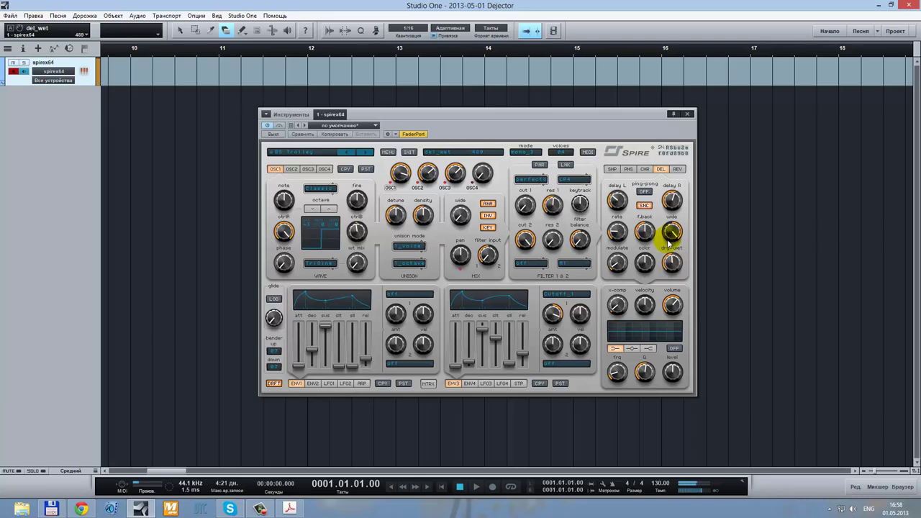
pyautogui.moveTo(646, 265)
pyautogui.mouseDown()
pyautogui.moveTo(645, 252)
pyautogui.moveTo(674, 274)
pyautogui.mouseUp()
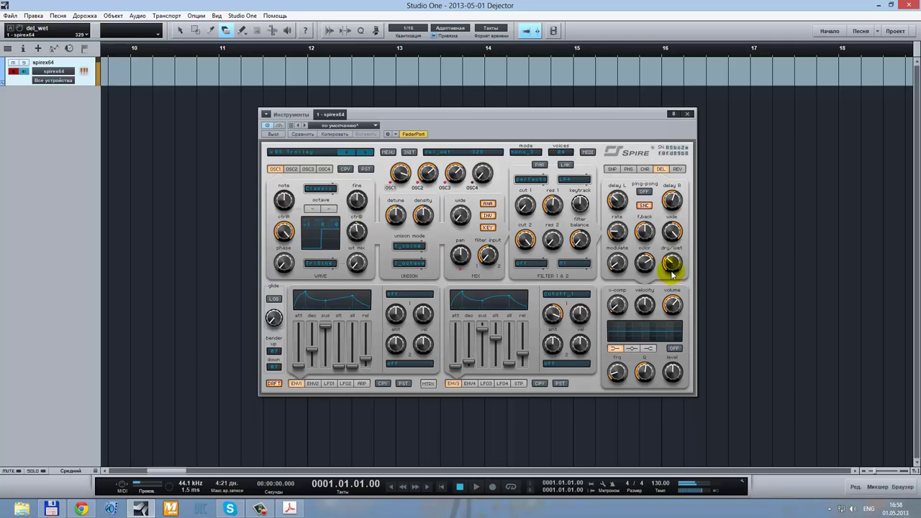
# Set the chorus dry/wet mix to about 441 and its delay to about 735
pyautogui.click(644, 169)
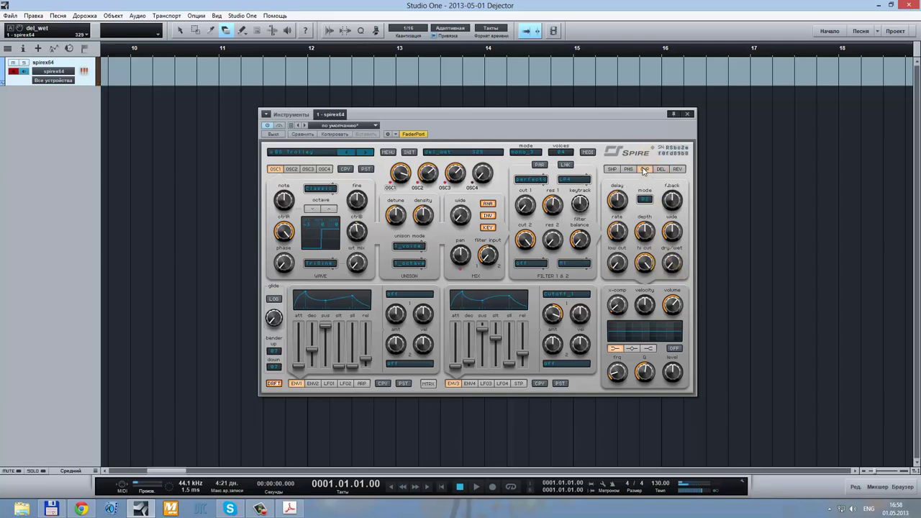
pyautogui.click(671, 264)
pyautogui.click(673, 266)
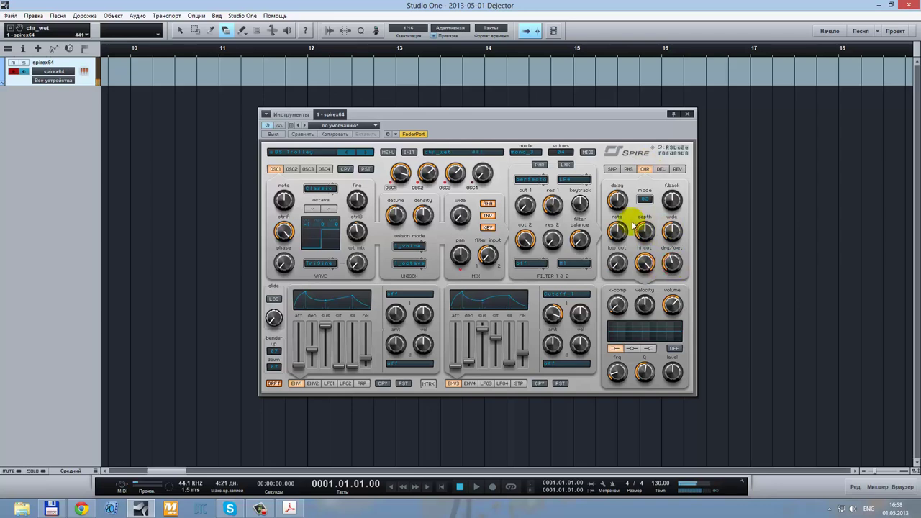
pyautogui.click(621, 202)
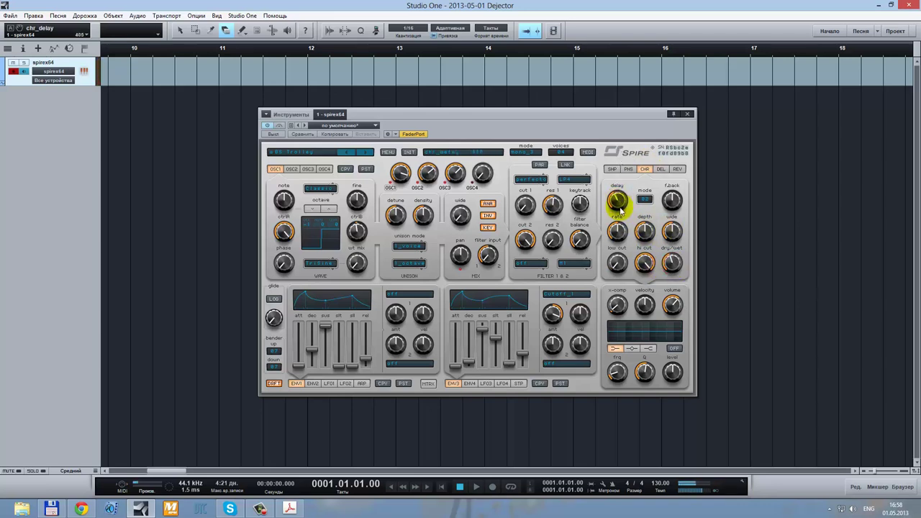
pyautogui.moveTo(621, 207); pyautogui.dragTo(620, 173)
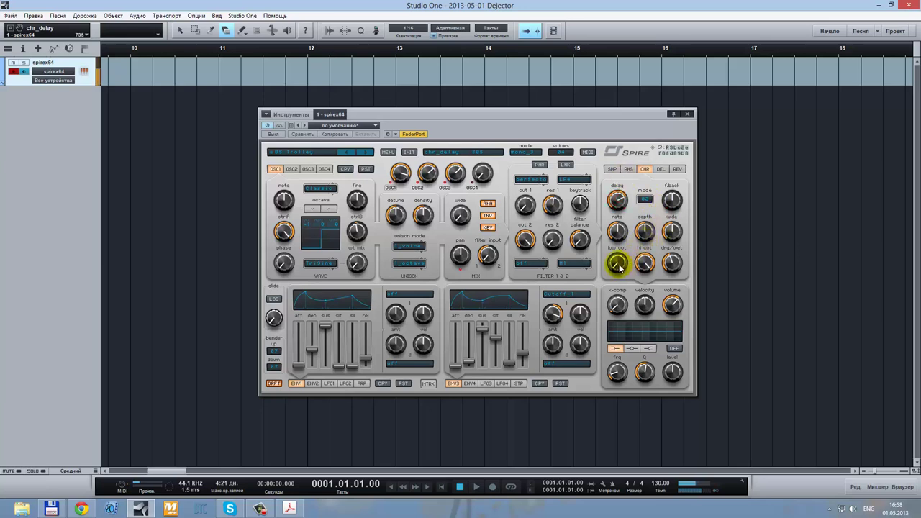
# Switch the phaser stages to vowelLow and raise the phaser's dry/wet mix
pyautogui.click(629, 172)
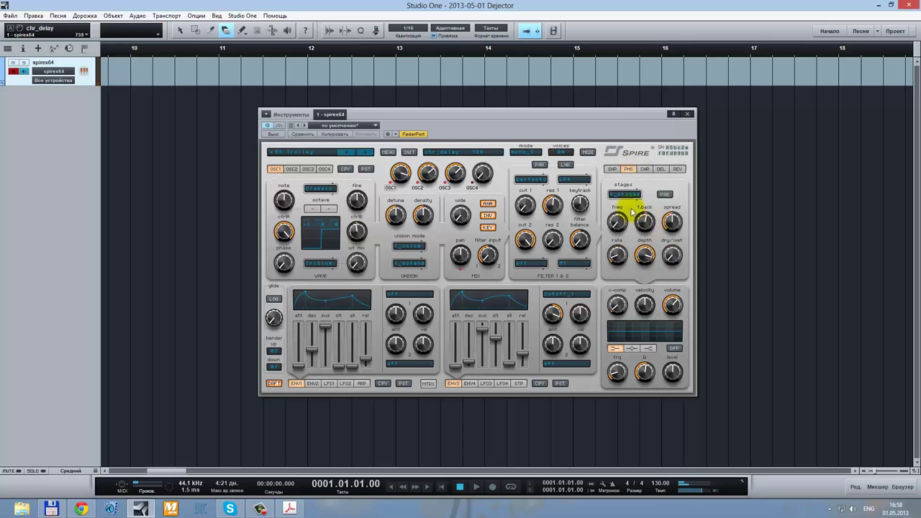
pyautogui.moveTo(631, 197); pyautogui.dragTo(625, 198)
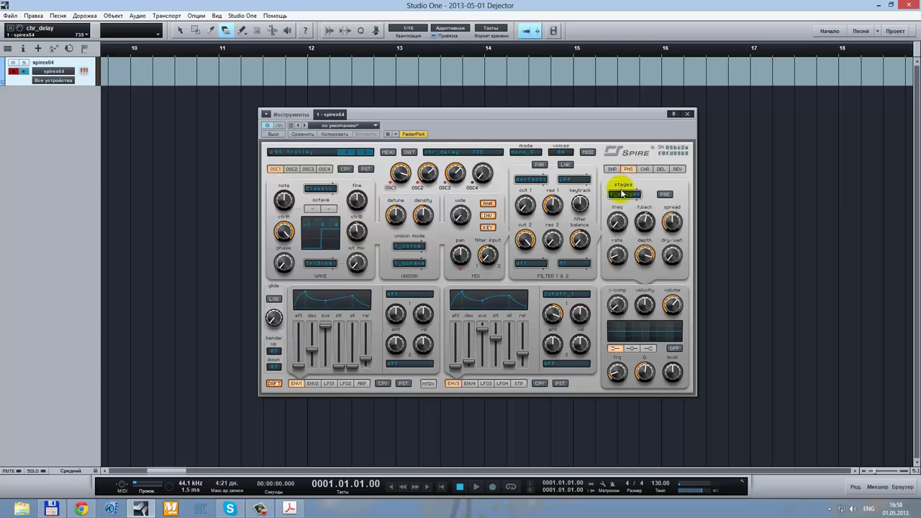
pyautogui.click(631, 196)
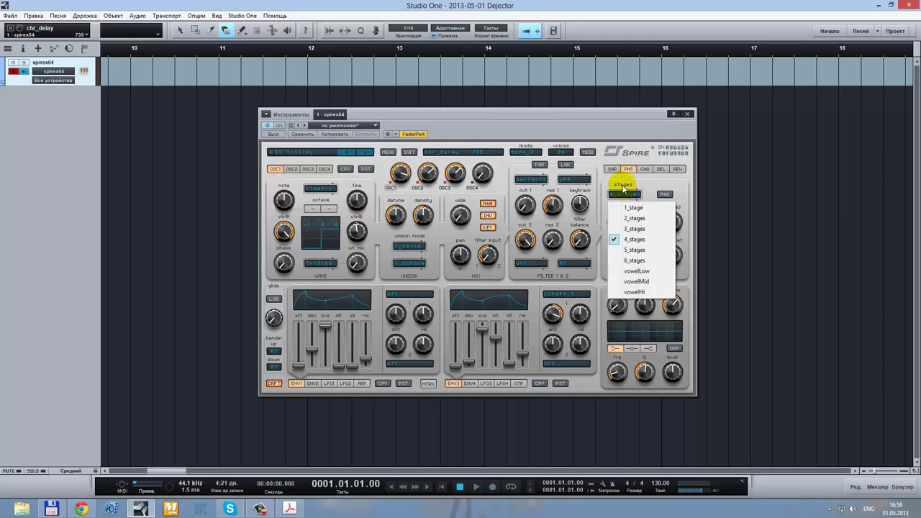
pyautogui.click(636, 249)
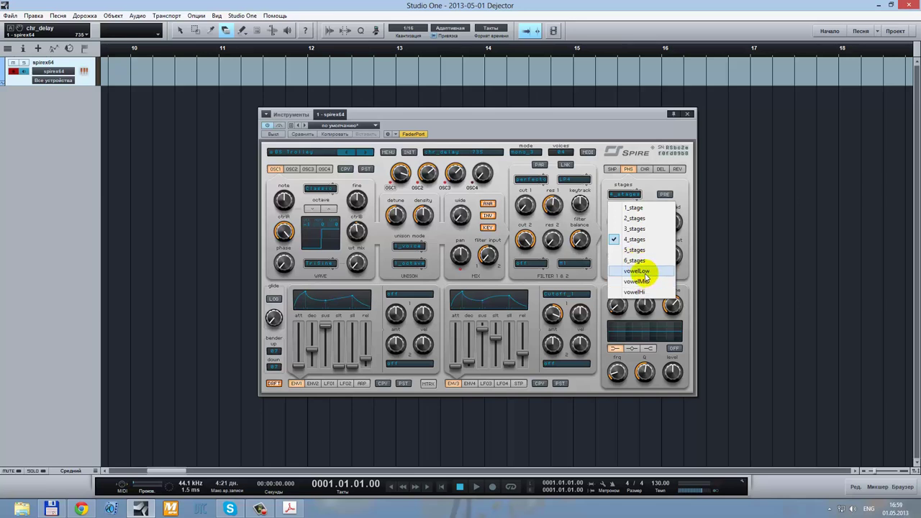
pyautogui.click(636, 271)
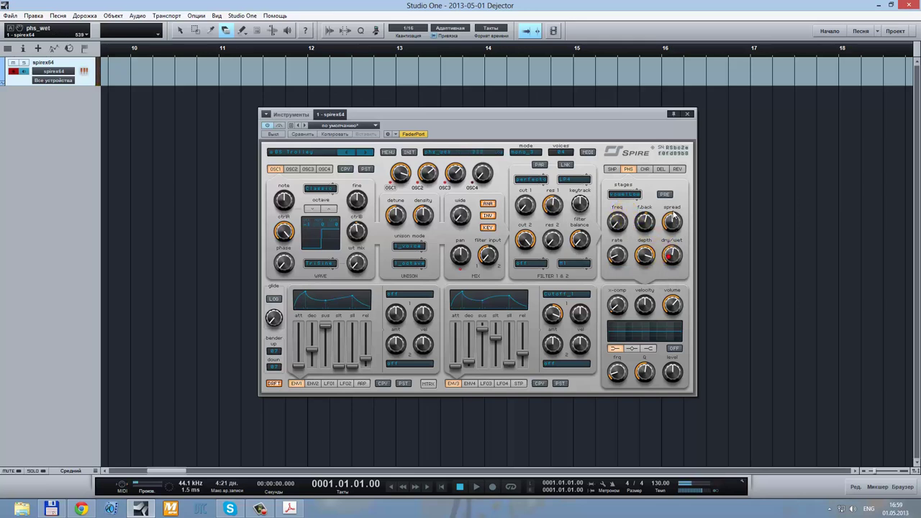
pyautogui.moveTo(671, 253); pyautogui.dragTo(675, 233)
# Reduce the delay's dry/wet mix to about 149 and set the phaser's dry/wet mix to about 994
pyautogui.click(662, 169)
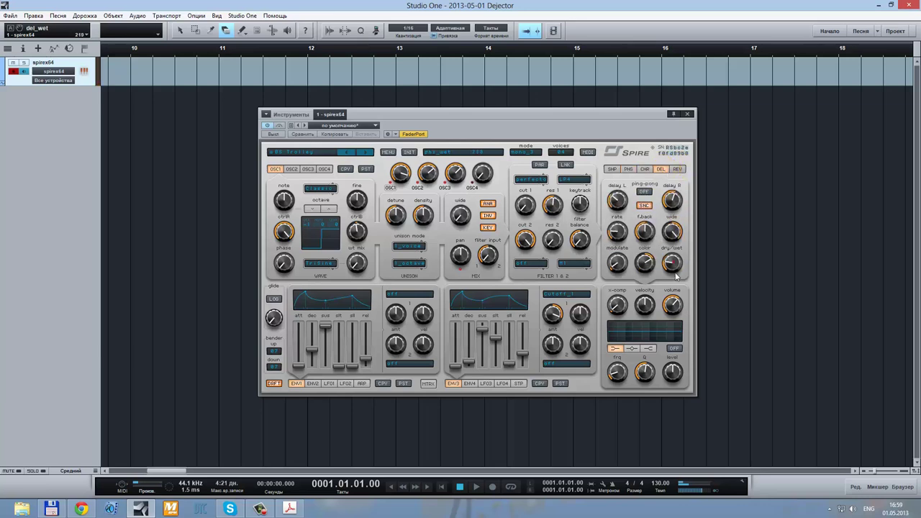
pyautogui.click(672, 264)
pyautogui.click(628, 172)
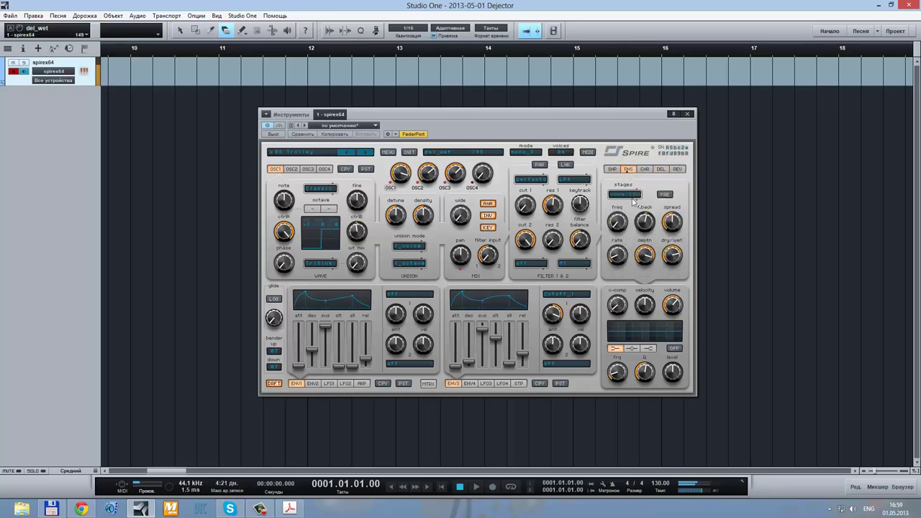
pyautogui.click(673, 254)
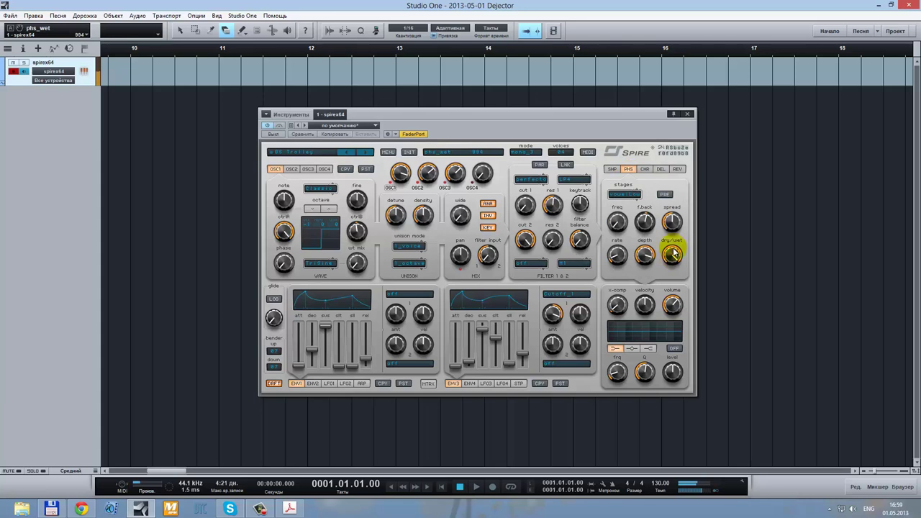
# Switch the phaser stages to vowelMid and raise the phaser's rate and frequency
pyautogui.click(624, 194)
pyautogui.click(636, 282)
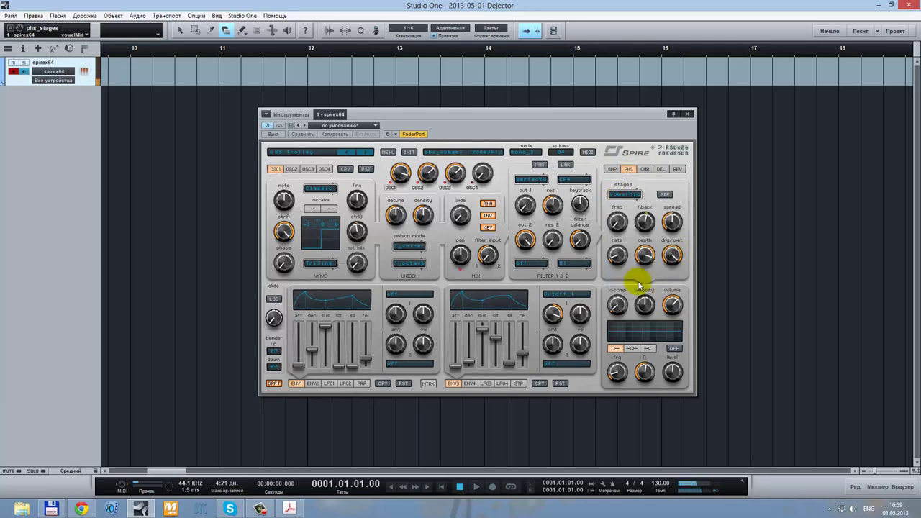
pyautogui.moveTo(616, 255)
pyautogui.mouseDown()
pyautogui.moveTo(618, 197)
pyautogui.moveTo(619, 229)
pyautogui.mouseUp()
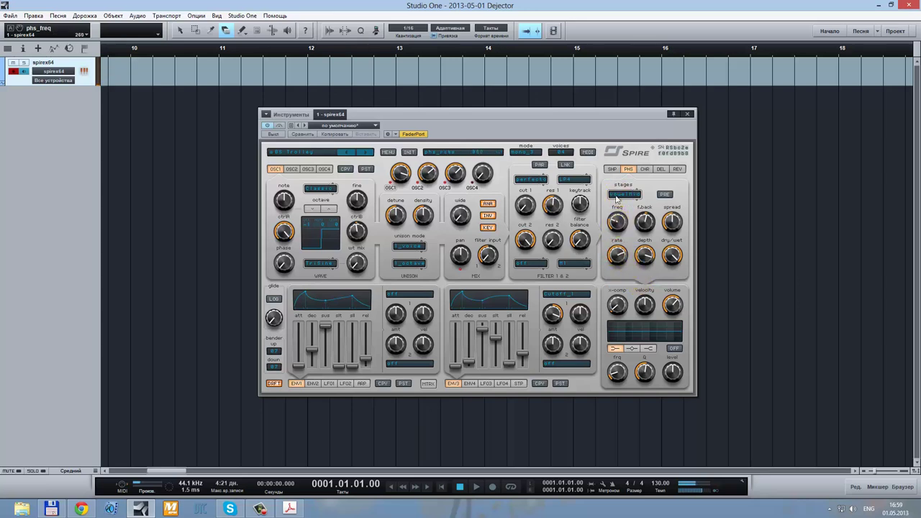
# Set the phaser's spread to about 788 and toggle its PRE option on and back off
pyautogui.moveTo(673, 220); pyautogui.dragTo(674, 197)
pyautogui.click(670, 196)
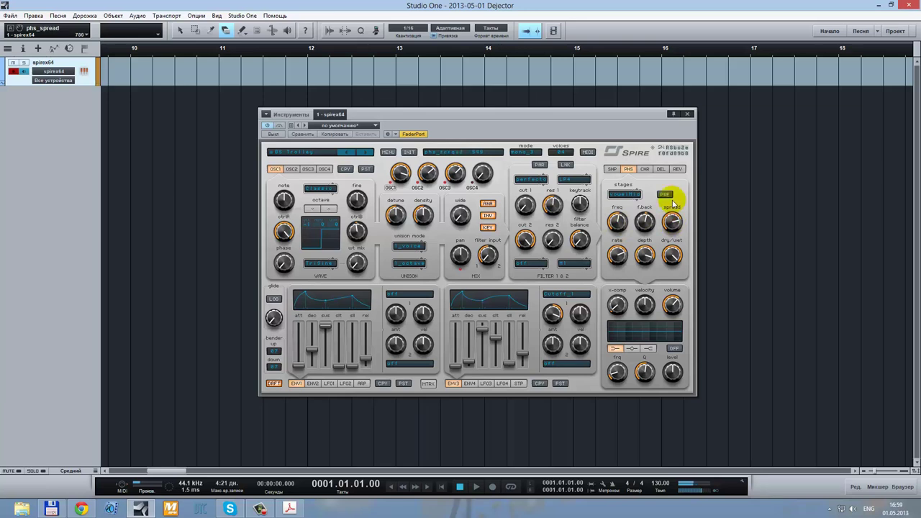
pyautogui.click(668, 196)
# Switch the phaser stages to vowelHi
pyautogui.click(623, 195)
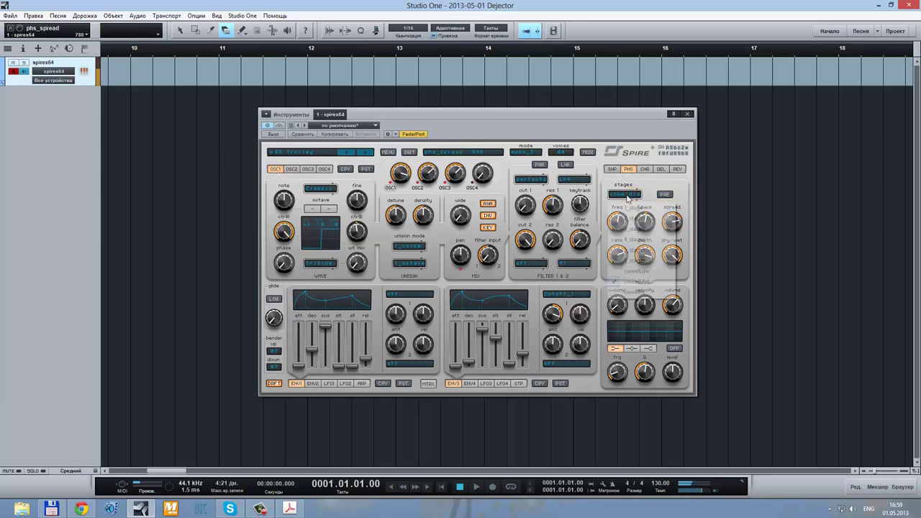
pyautogui.click(636, 292)
pyautogui.click(638, 294)
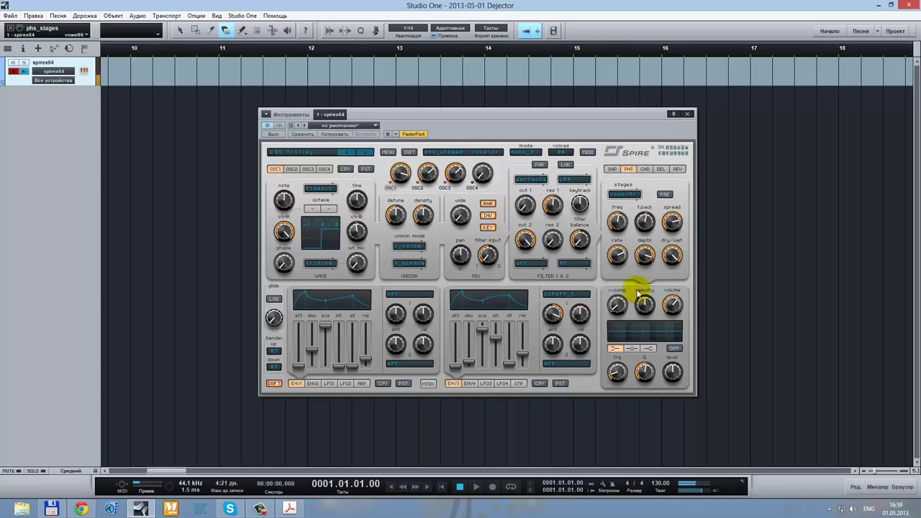
# Switch the shaper mode to tube1 and set the shaper's dry/wet mix to about 240
pyautogui.click(634, 225)
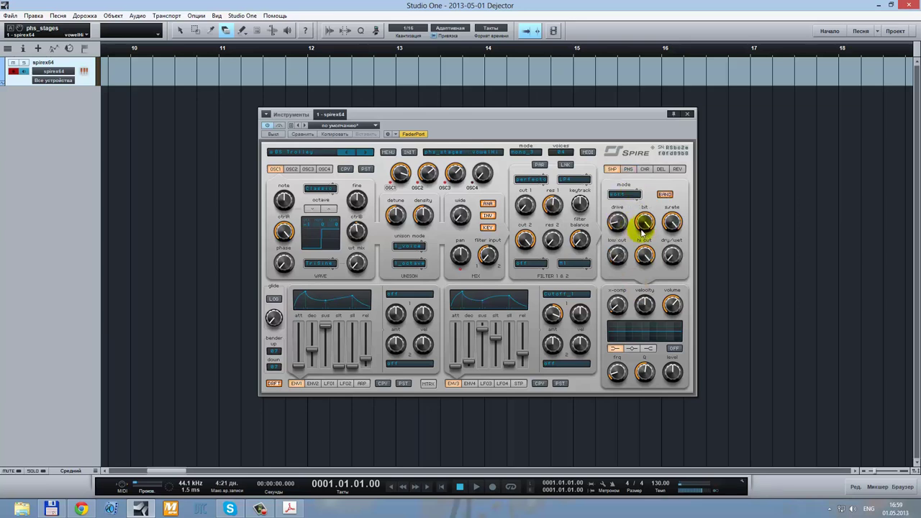
pyautogui.click(612, 170)
pyautogui.click(623, 196)
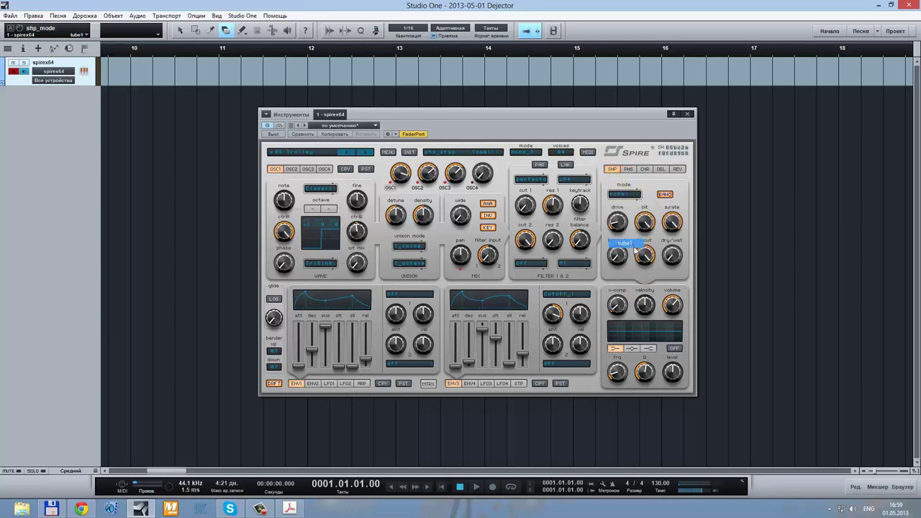
pyautogui.click(670, 255)
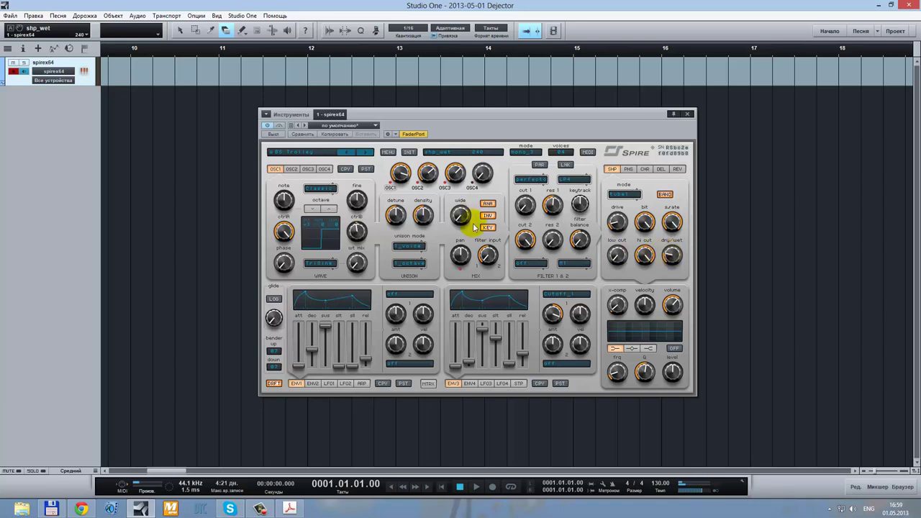
# Step through the BS Werk and BS Salient presets, and load the LD So Long preset
pyautogui.click(366, 153)
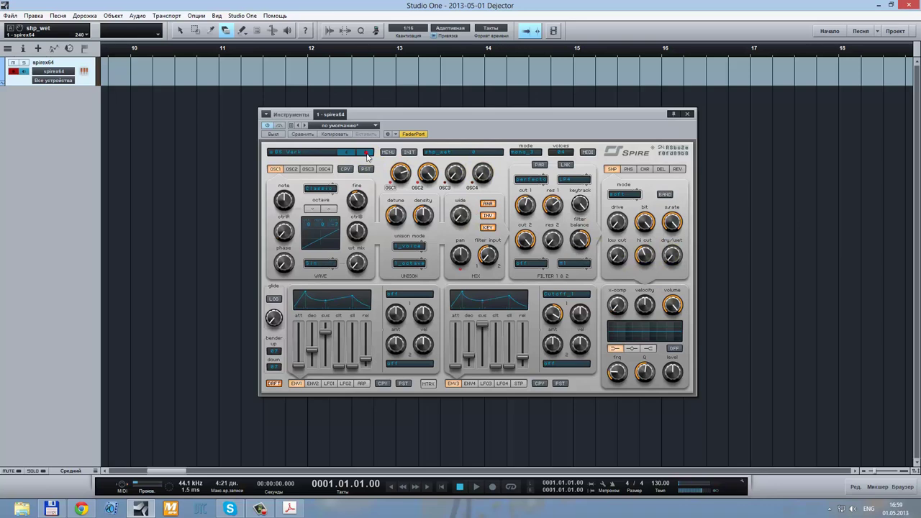
pyautogui.click(366, 154)
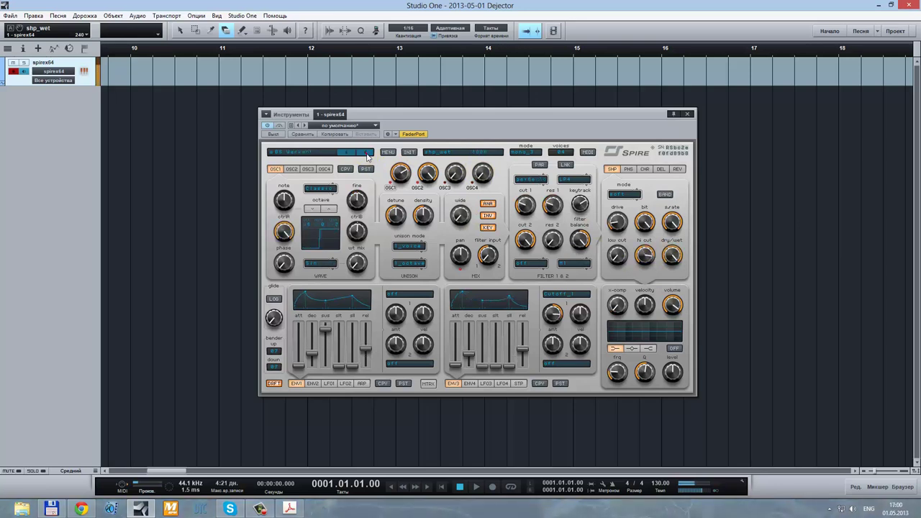
pyautogui.click(353, 152)
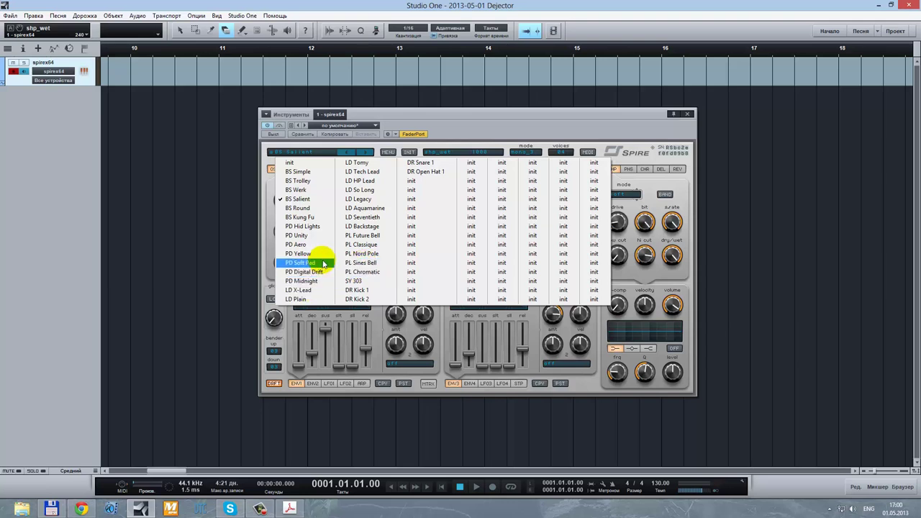
pyautogui.click(358, 190)
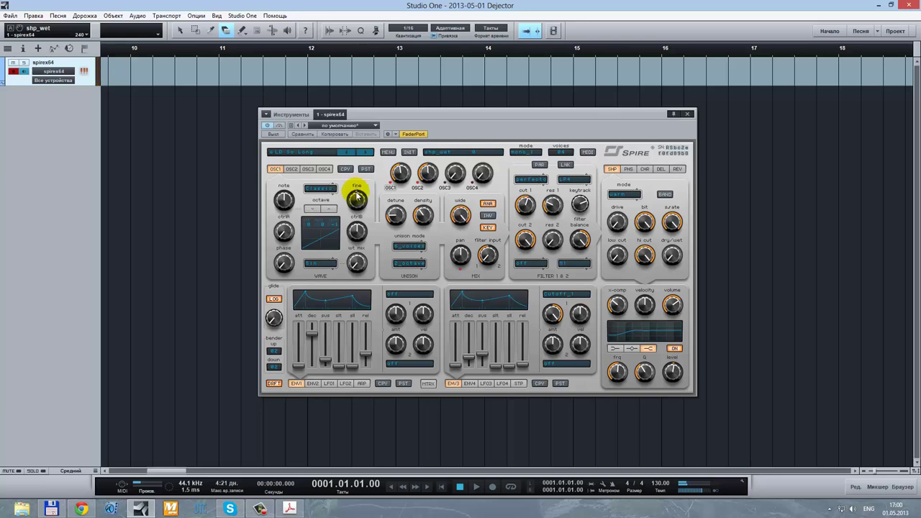
# Open the modulation matrix and set slot 2's first source to Lfo2
pyautogui.click(428, 384)
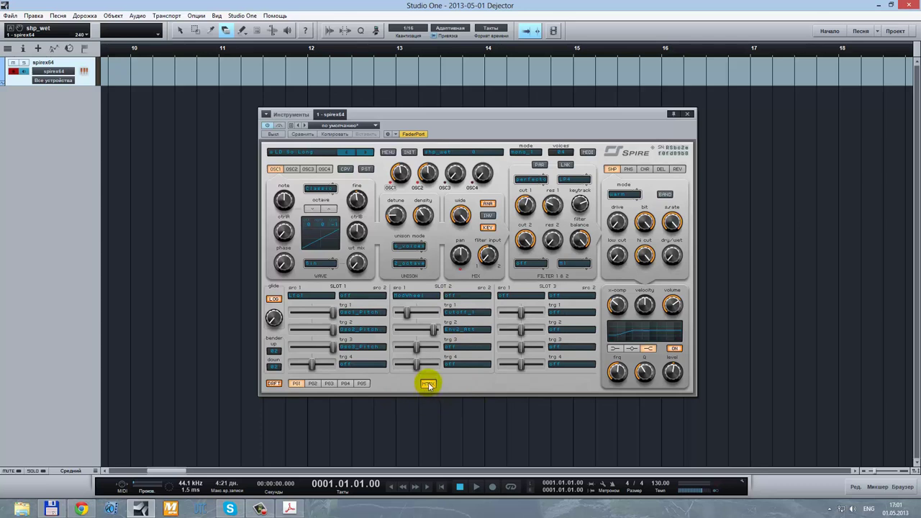
pyautogui.click(428, 384)
pyautogui.click(431, 385)
pyautogui.click(431, 384)
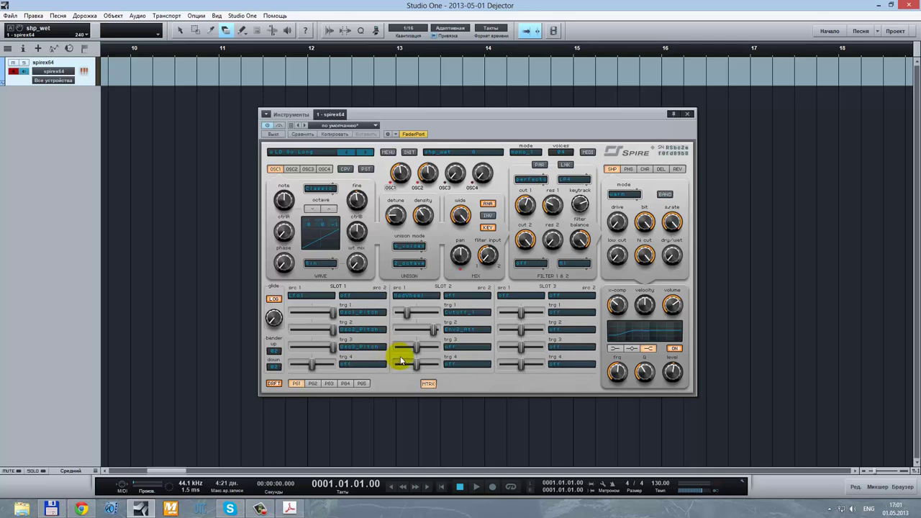
pyautogui.click(301, 296)
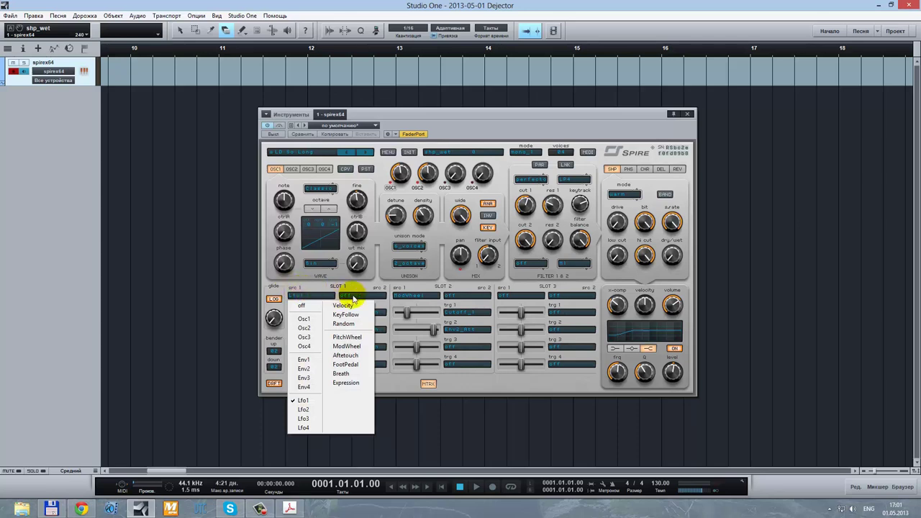
pyautogui.click(312, 290)
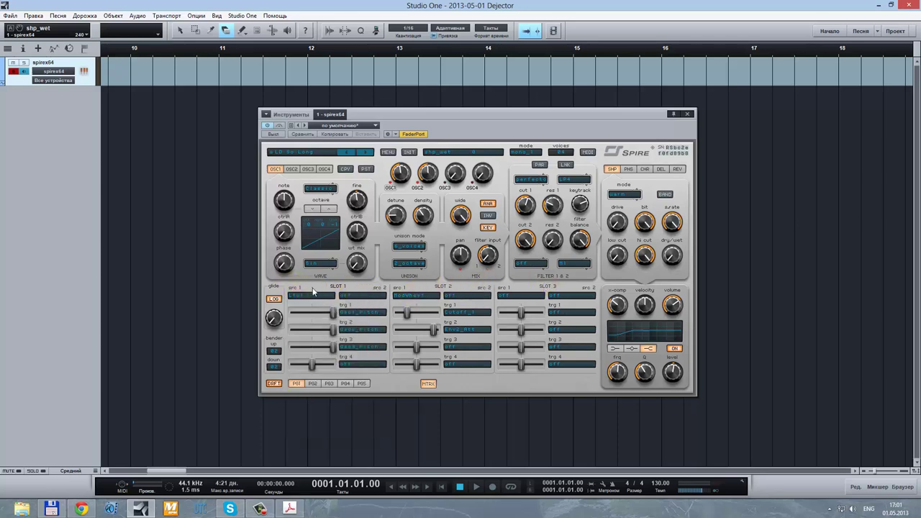
pyautogui.click(358, 301)
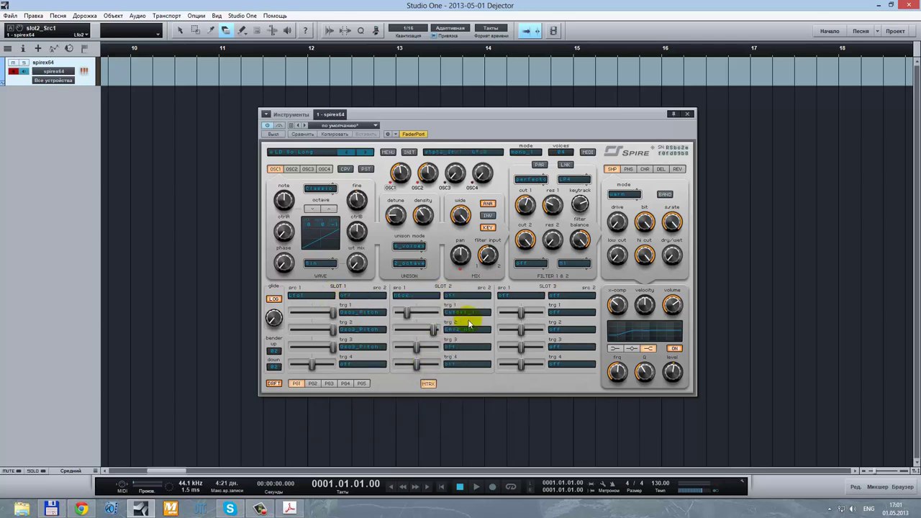
# Enable sync for LFO2 and set its time to 1/8
pyautogui.click(429, 384)
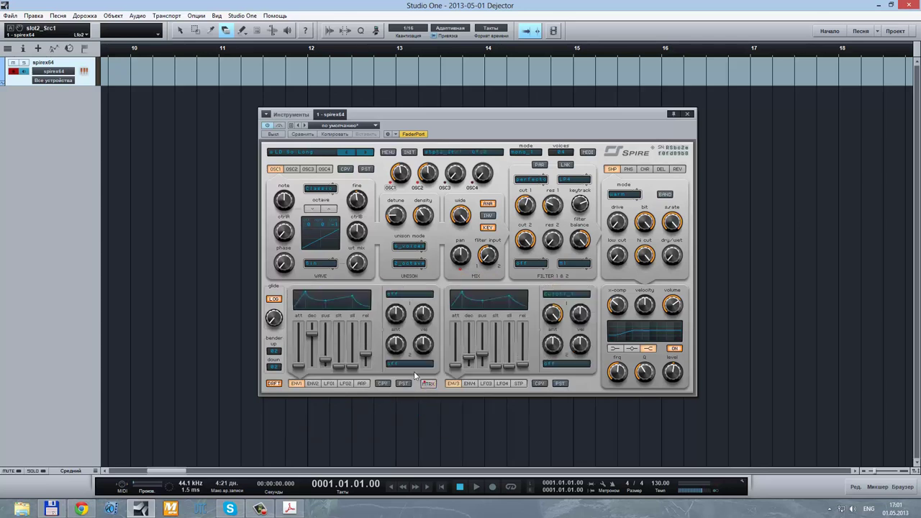
pyautogui.click(345, 384)
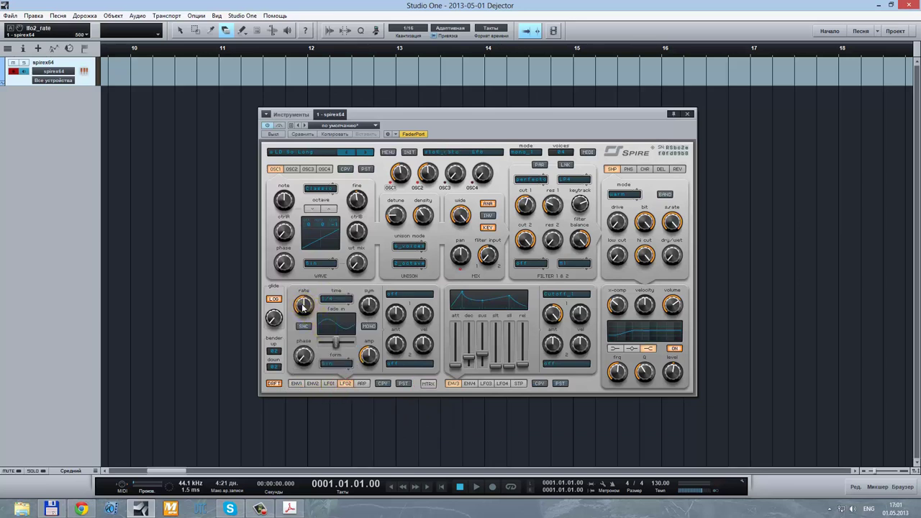
pyautogui.click(303, 326)
pyautogui.moveTo(303, 297)
pyautogui.mouseDown()
pyautogui.moveTo(308, 311)
pyautogui.moveTo(307, 300)
pyautogui.mouseUp()
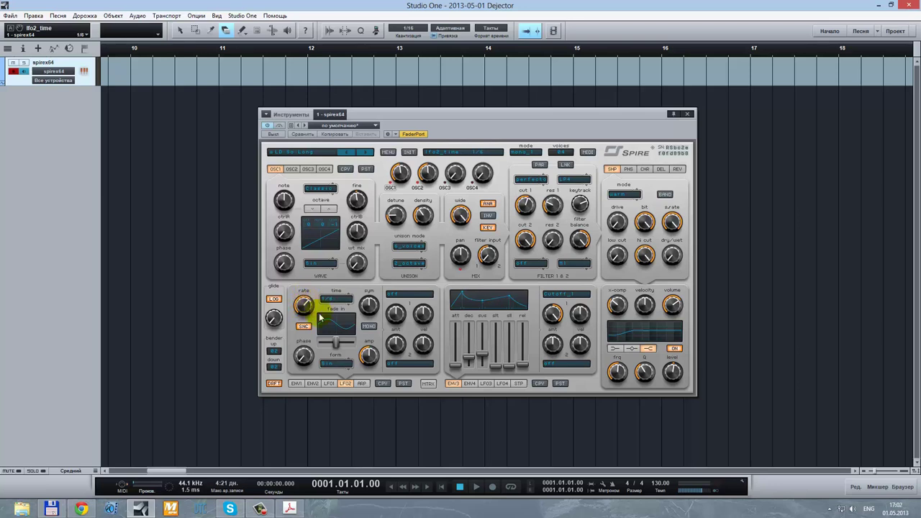
# Sweep slot 2's modulation amount for the Cutoff_1 target across its range and set it to about 784
pyautogui.click(428, 383)
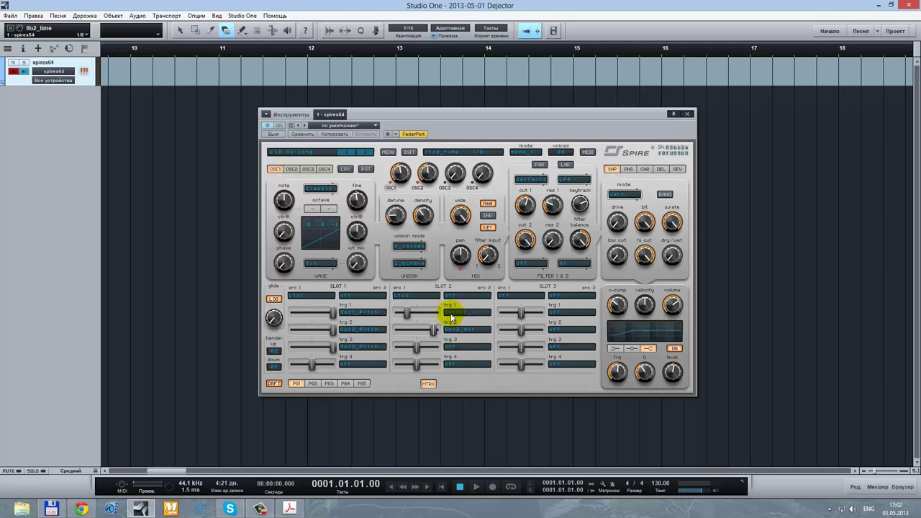
pyautogui.moveTo(405, 314); pyautogui.dragTo(429, 318)
pyautogui.click(422, 314)
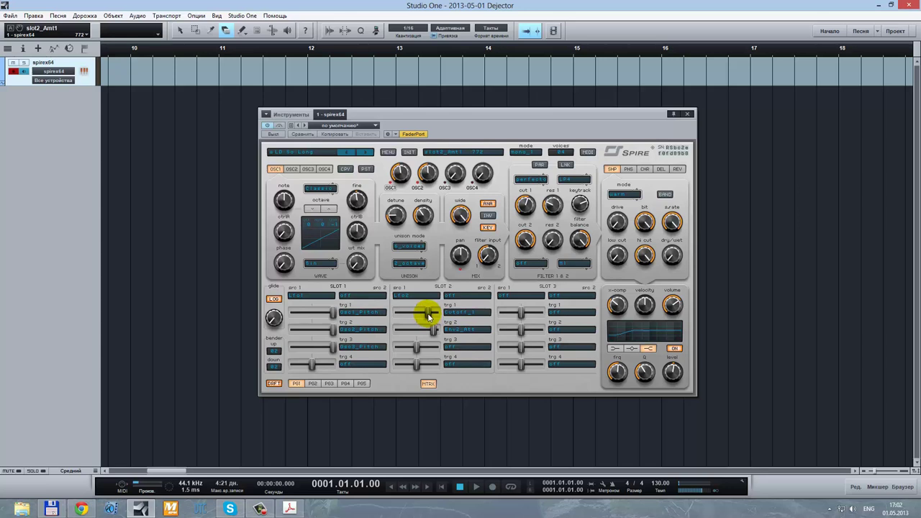
pyautogui.moveTo(428, 314); pyautogui.dragTo(448, 328)
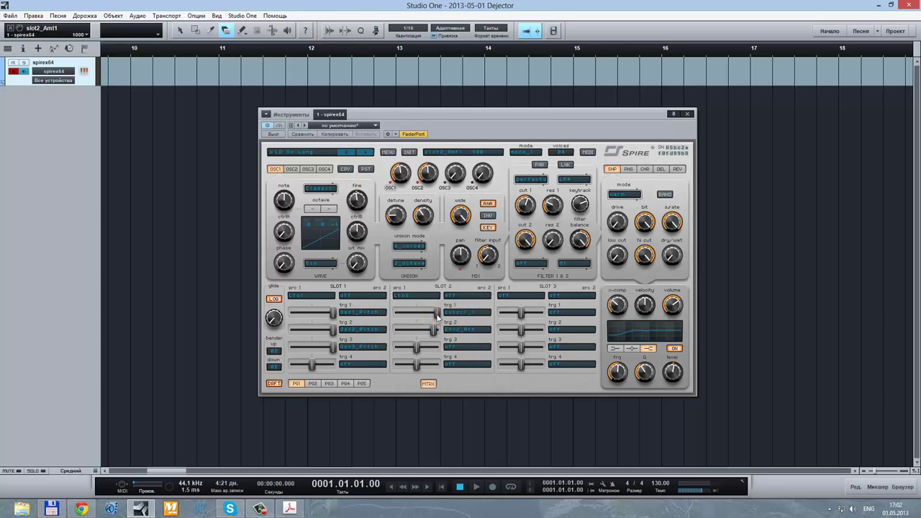
pyautogui.moveTo(437, 314); pyautogui.dragTo(414, 316)
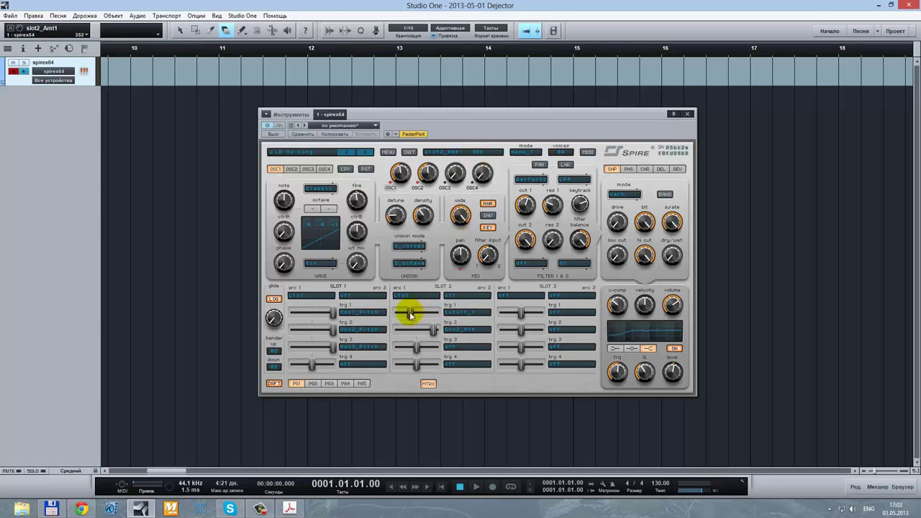
pyautogui.moveTo(410, 313); pyautogui.dragTo(447, 313)
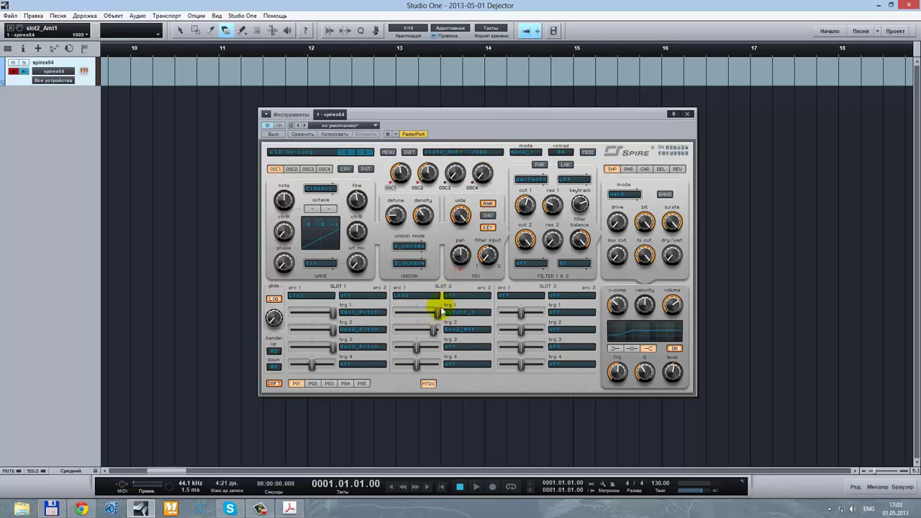
pyautogui.doubleClick(437, 312)
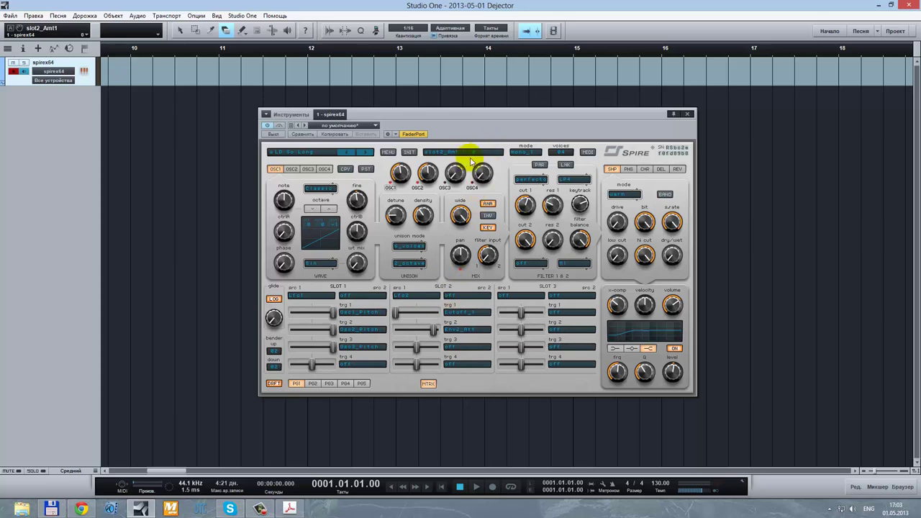
pyautogui.moveTo(395, 315)
pyautogui.mouseDown()
pyautogui.moveTo(422, 324)
pyautogui.moveTo(408, 321)
pyautogui.moveTo(447, 314)
pyautogui.moveTo(397, 315)
pyautogui.mouseUp()
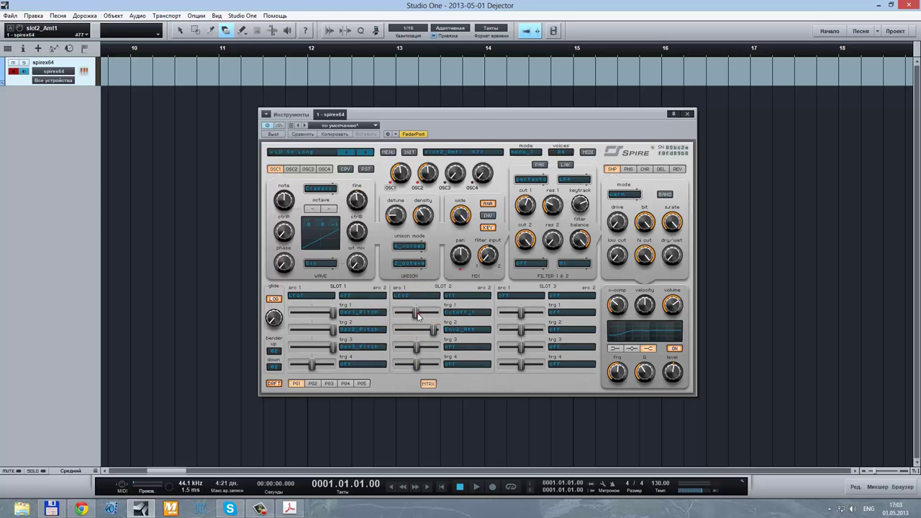
pyautogui.moveTo(417, 314); pyautogui.dragTo(465, 324)
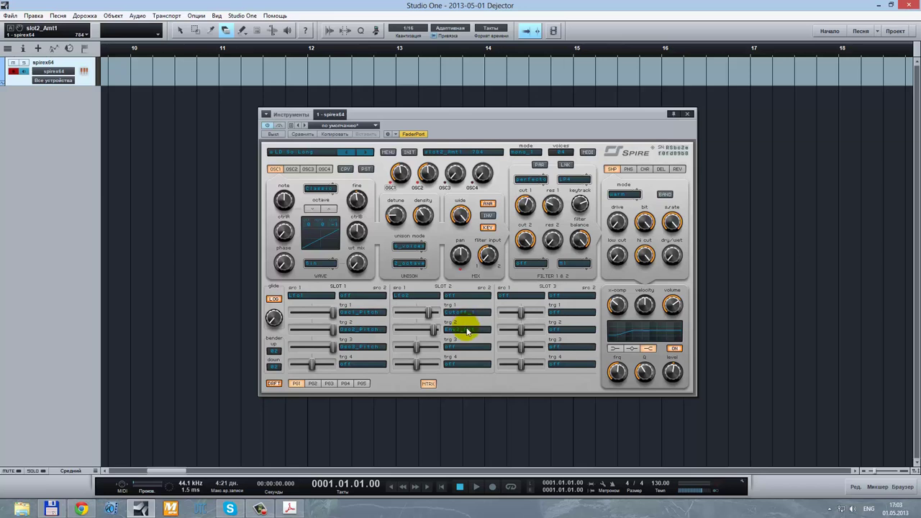
# Change slot 2's second modulation target to Osc2_Pitch and set its amount to 1000
pyautogui.click(466, 332)
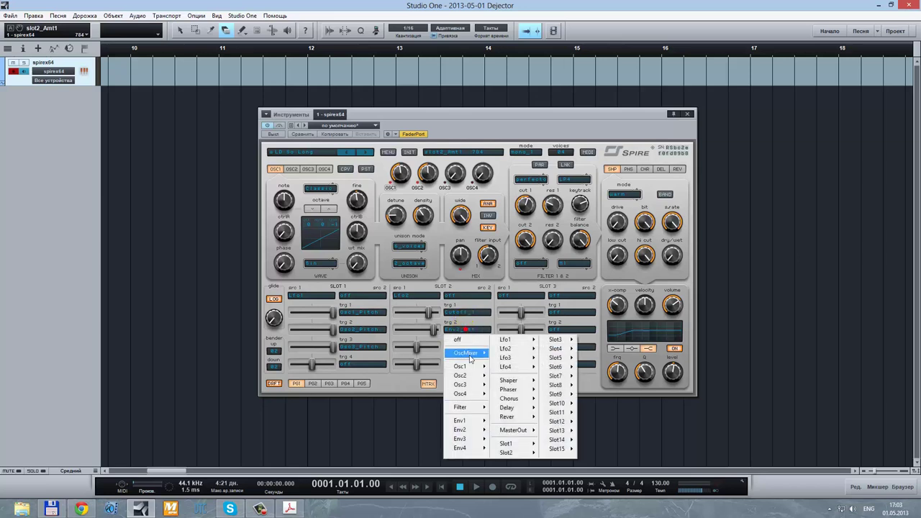
pyautogui.moveTo(475, 376)
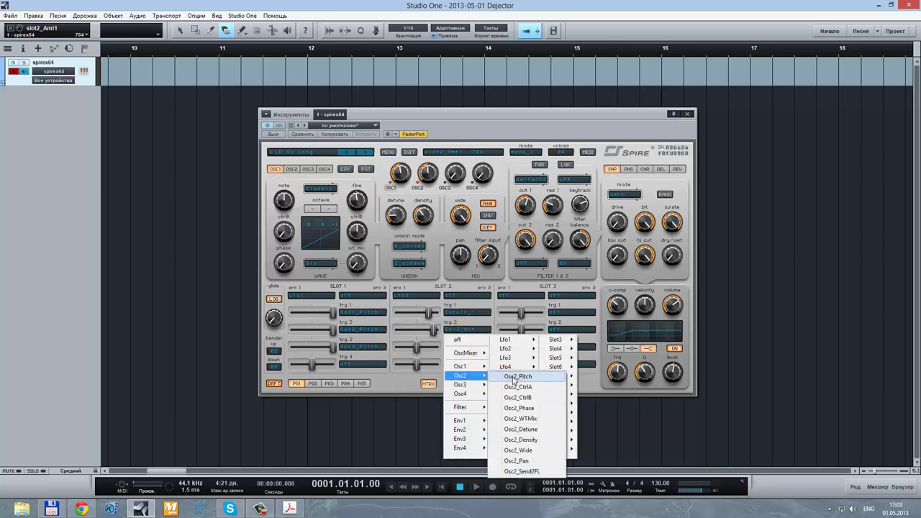
pyautogui.click(506, 377)
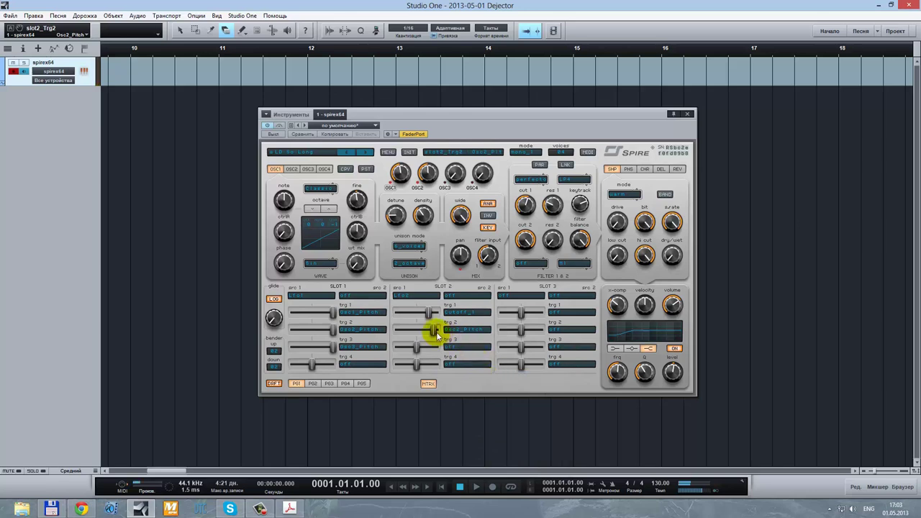
pyautogui.moveTo(434, 331); pyautogui.dragTo(501, 341)
pyautogui.moveTo(441, 335)
pyautogui.mouseDown()
pyautogui.moveTo(376, 330)
pyautogui.moveTo(456, 321)
pyautogui.moveTo(439, 333)
pyautogui.mouseUp()
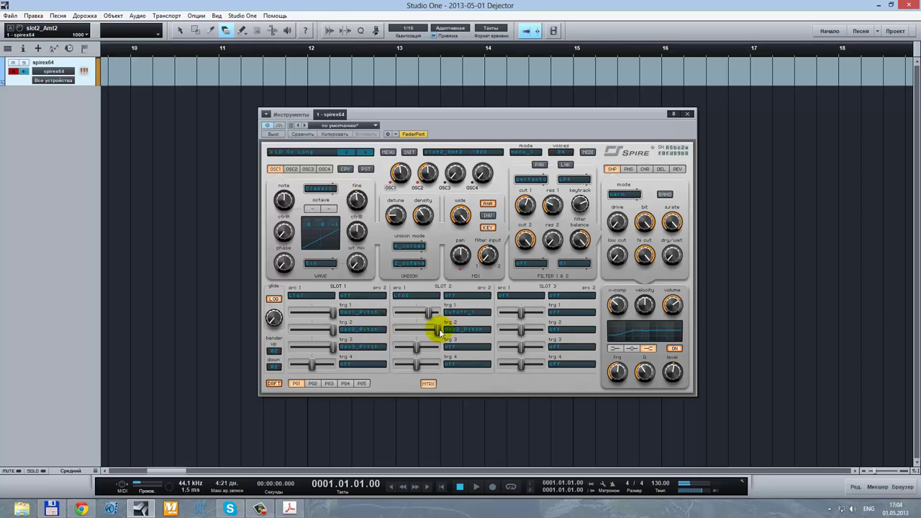
# Return to the LFO2 settings and raise its synced rate to a faster note value
pyautogui.click(429, 383)
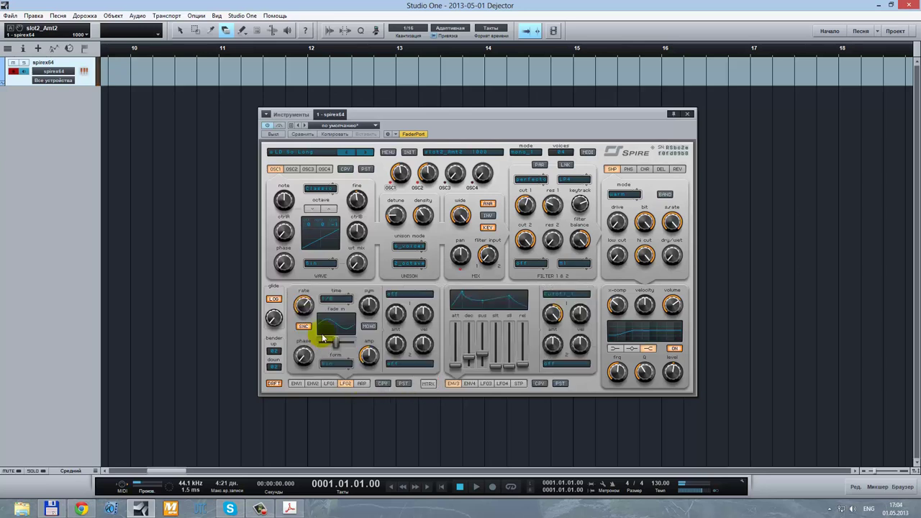
pyautogui.click(306, 306)
pyautogui.click(306, 306)
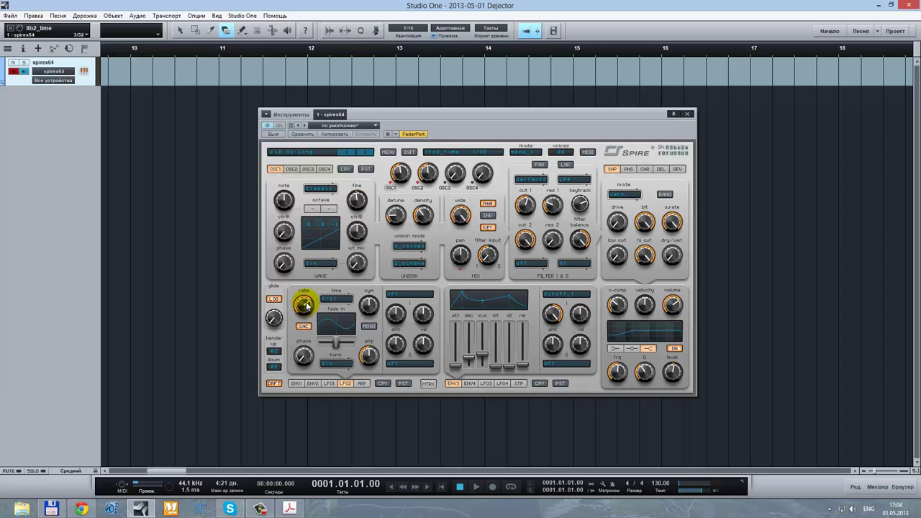
pyautogui.moveTo(306, 306); pyautogui.dragTo(307, 303)
# Turn the reverb's dry/wet mix almost fully down and set the delay's dry/wet mix to 0
pyautogui.click(679, 170)
pyautogui.click(672, 256)
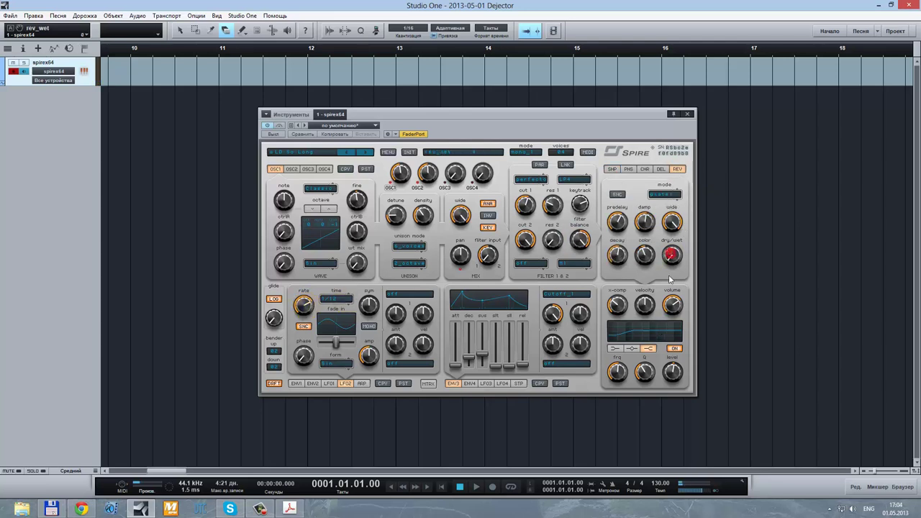
pyautogui.click(661, 170)
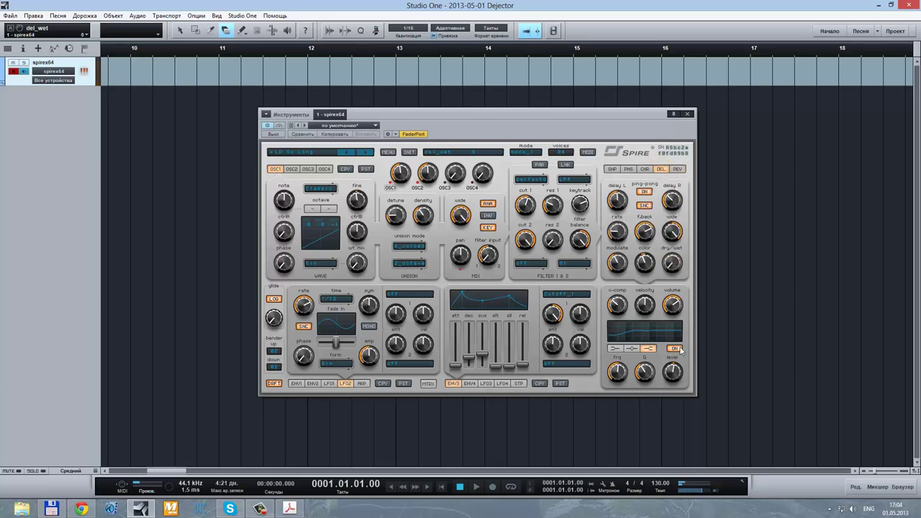
pyautogui.click(685, 299)
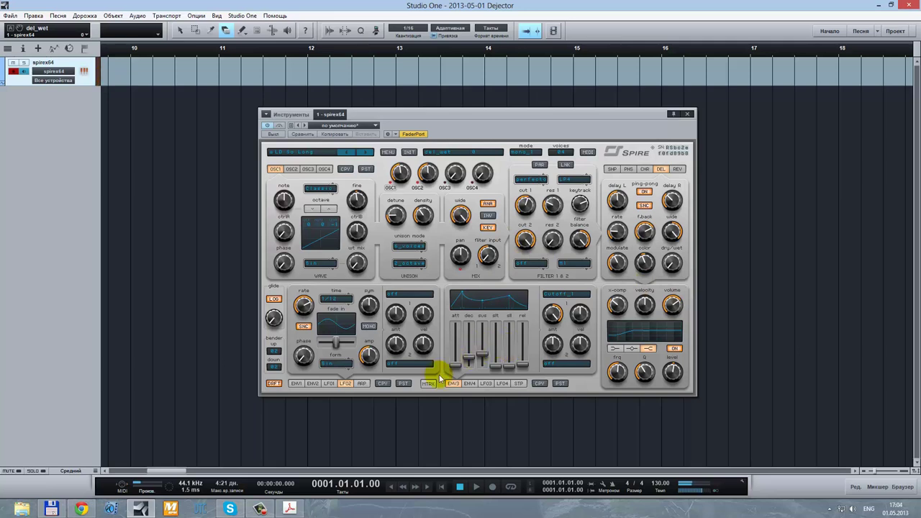
# Try several slower synced rates for LFO2 and turn oscillator 1's mix level down to 0
pyautogui.moveTo(303, 306); pyautogui.dragTo(316, 353)
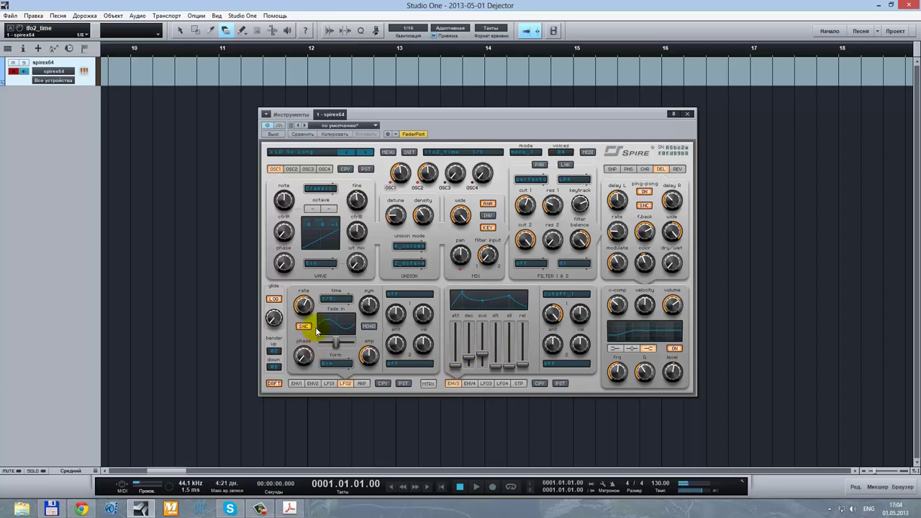
pyautogui.moveTo(316, 328); pyautogui.dragTo(316, 315)
pyautogui.moveTo(309, 305); pyautogui.dragTo(308, 322)
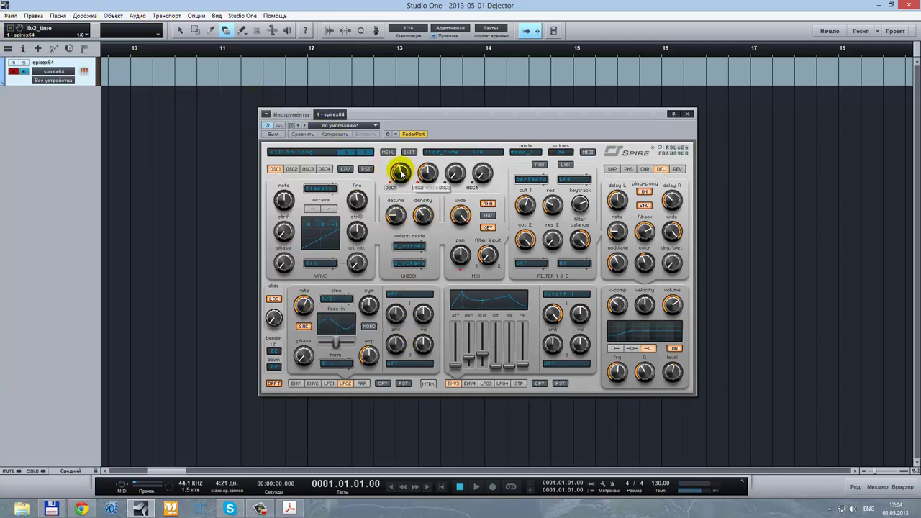
pyautogui.moveTo(400, 169); pyautogui.dragTo(405, 265)
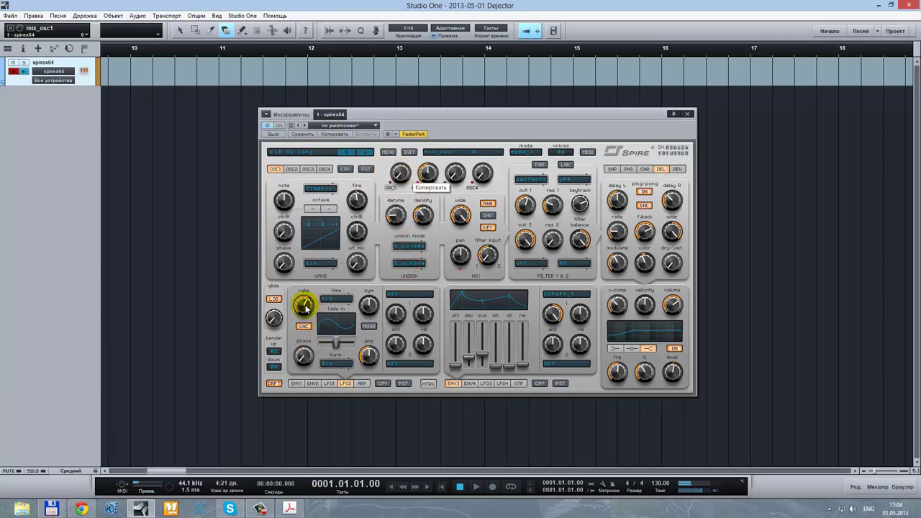
# Sweep LFO2's synced time through 2/3 and 3/32, ending at 16/1
pyautogui.moveTo(304, 305); pyautogui.dragTo(326, 355)
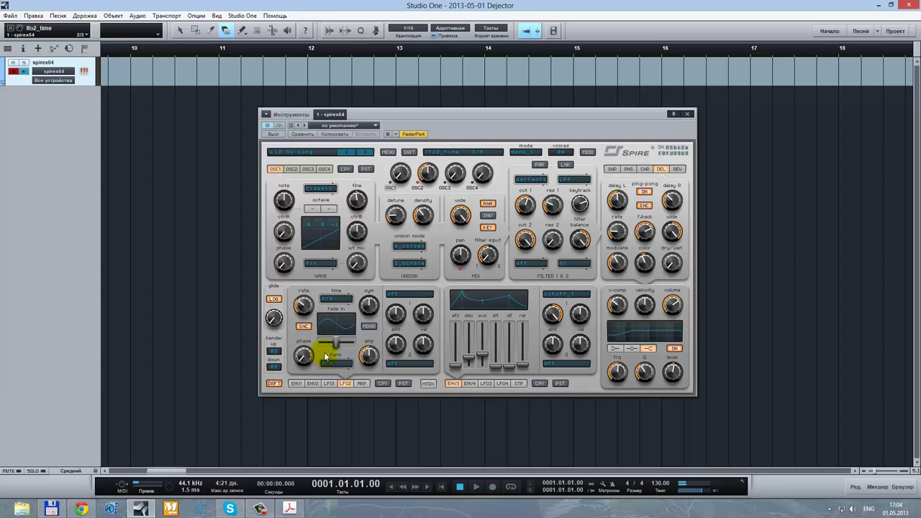
pyautogui.click(305, 309)
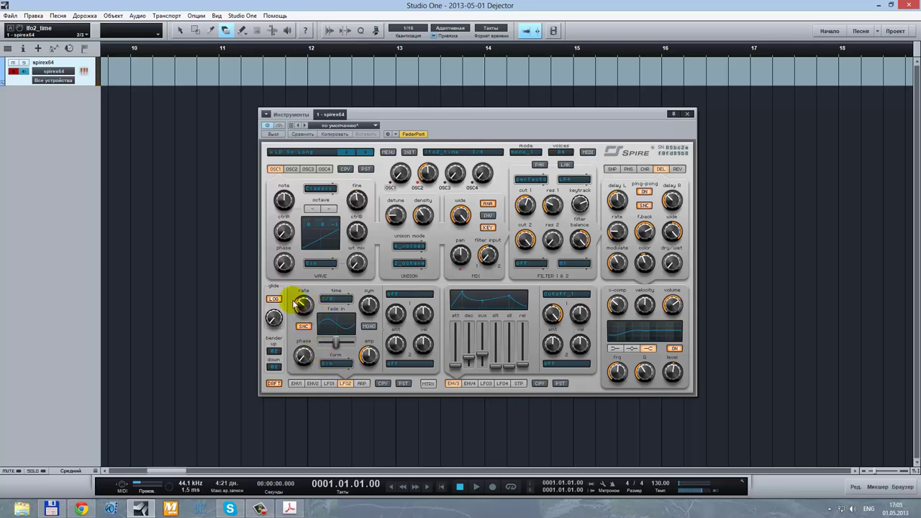
pyautogui.click(335, 301)
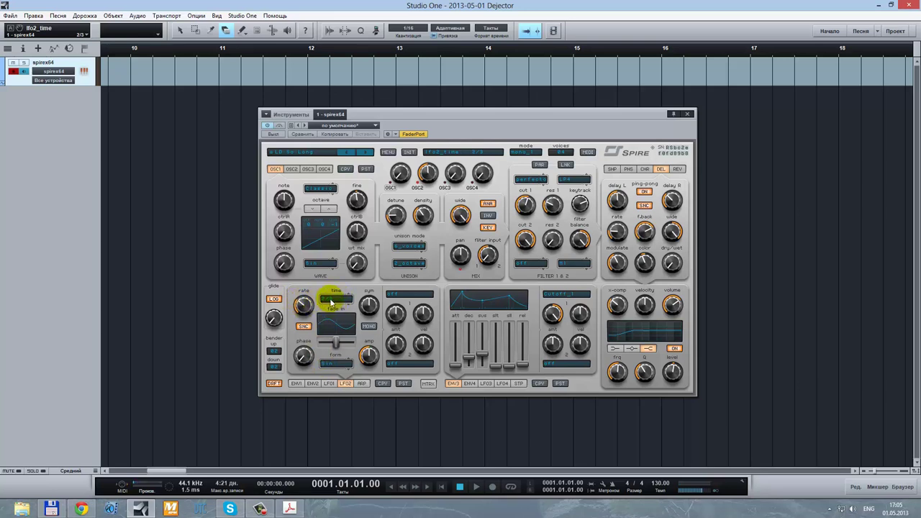
pyautogui.click(304, 305)
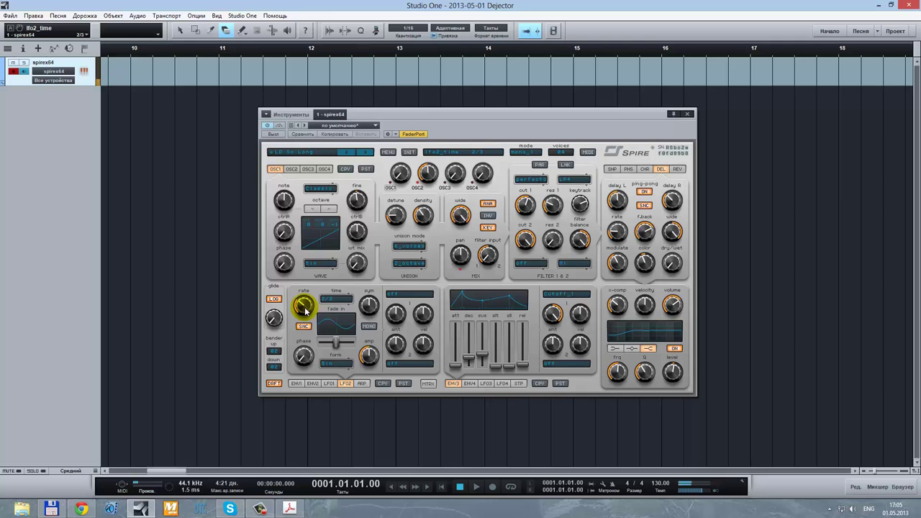
pyautogui.moveTo(305, 308); pyautogui.dragTo(306, 297)
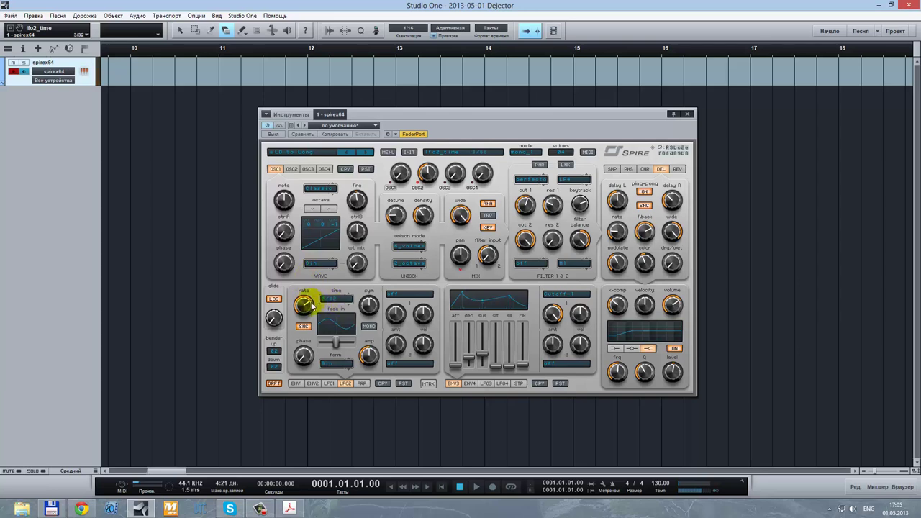
pyautogui.moveTo(303, 306); pyautogui.dragTo(328, 307)
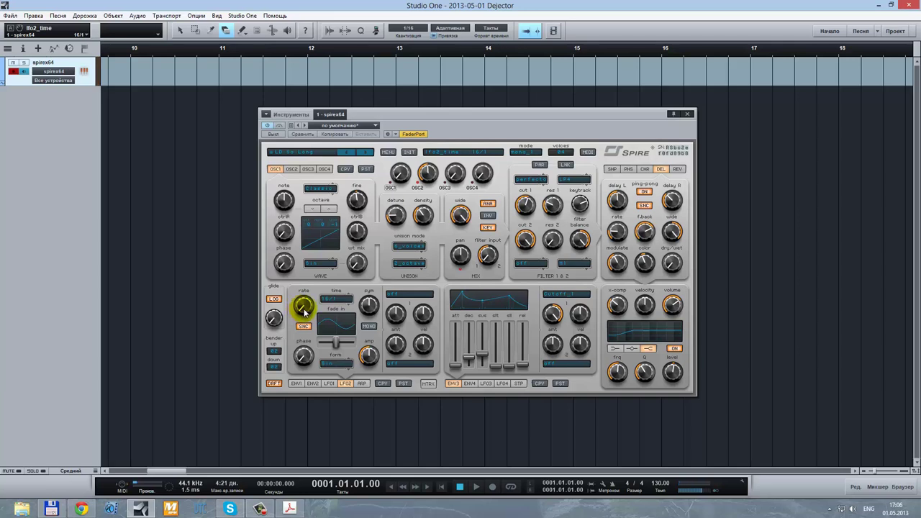
# Load the PD Hid Lights preset, then raise filter 1's resonance and sweep its cutoff
pyautogui.click(301, 154)
pyautogui.click(295, 229)
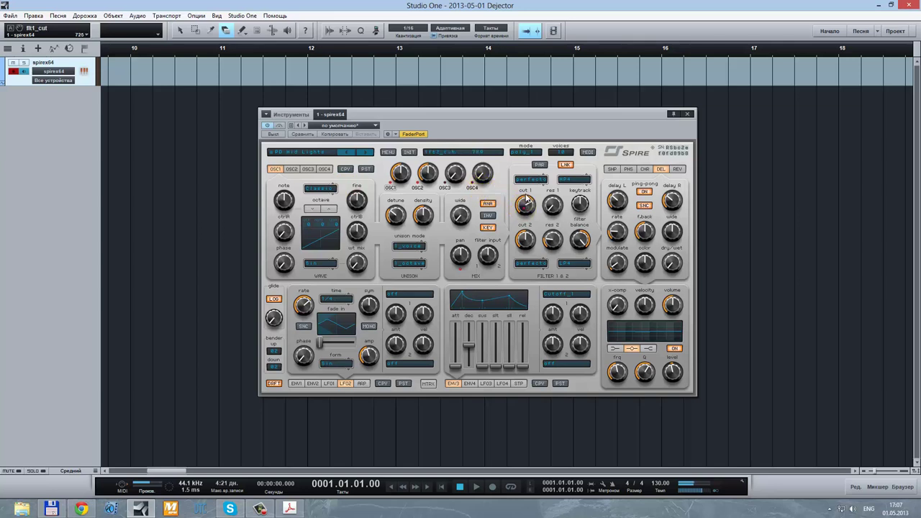
pyautogui.moveTo(526, 198); pyautogui.dragTo(529, 240)
pyautogui.moveTo(553, 211); pyautogui.dragTo(558, 167)
pyautogui.moveTo(520, 192)
pyautogui.mouseDown()
pyautogui.moveTo(529, 205)
pyautogui.moveTo(533, 178)
pyautogui.moveTo(529, 193)
pyautogui.mouseUp()
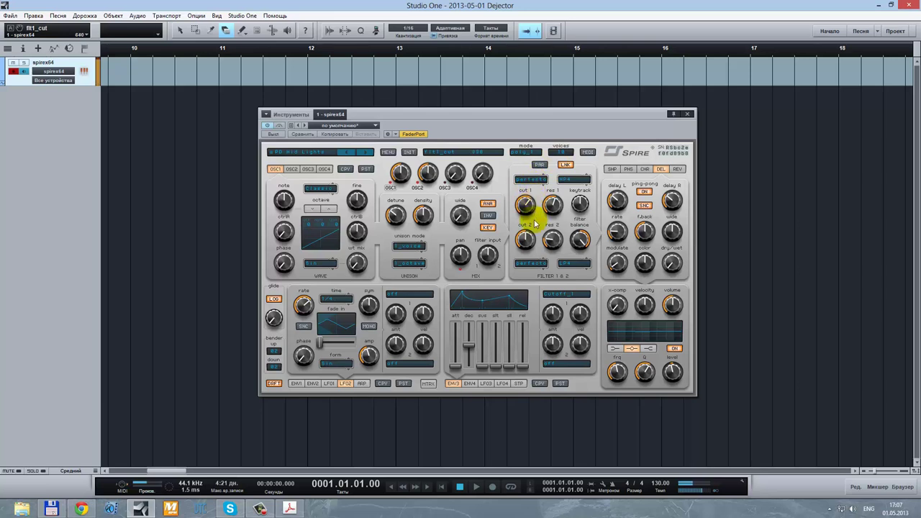
# Sweep filter 2's cutoff and set filter 1's cutoff to about 605
pyautogui.moveTo(526, 241)
pyautogui.mouseDown()
pyautogui.moveTo(524, 213)
pyautogui.moveTo(523, 241)
pyautogui.moveTo(526, 216)
pyautogui.moveTo(533, 246)
pyautogui.mouseUp()
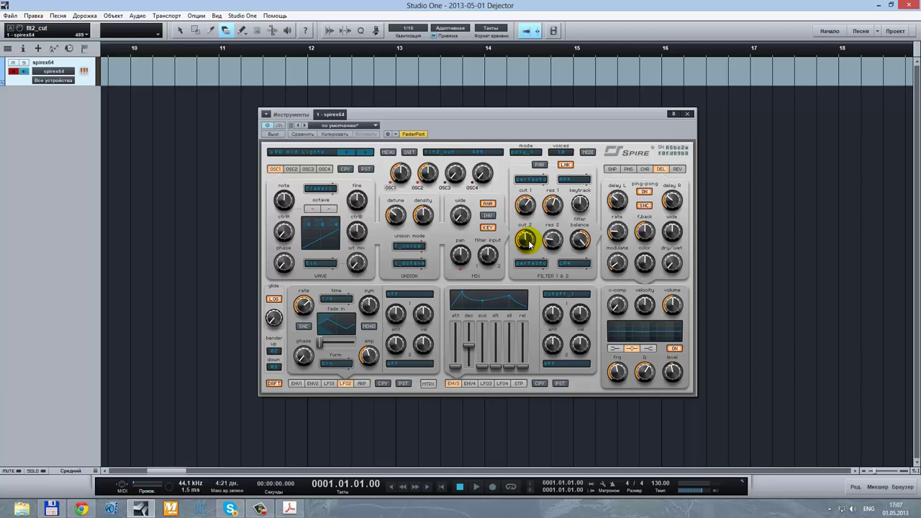
pyautogui.moveTo(529, 245)
pyautogui.mouseDown()
pyautogui.moveTo(533, 224)
pyautogui.moveTo(534, 247)
pyautogui.mouseUp()
pyautogui.click(527, 209)
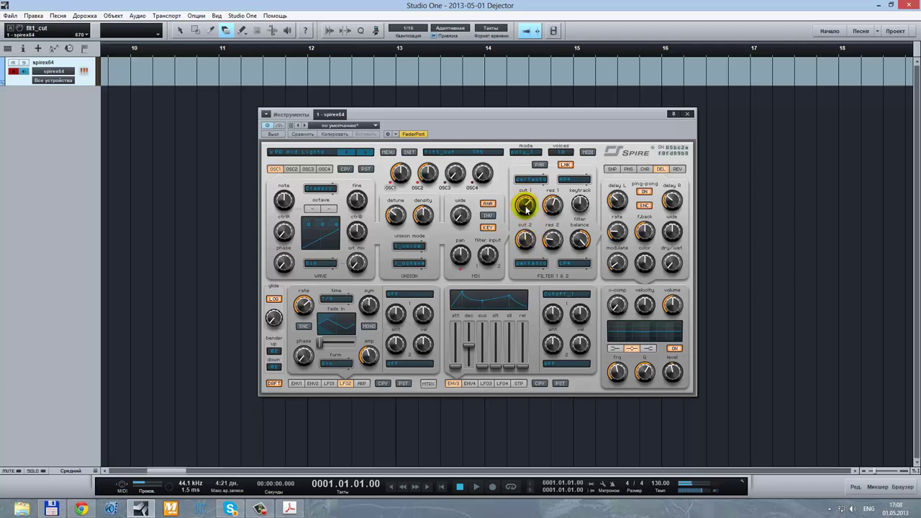
pyautogui.moveTo(528, 209); pyautogui.dragTo(550, 244)
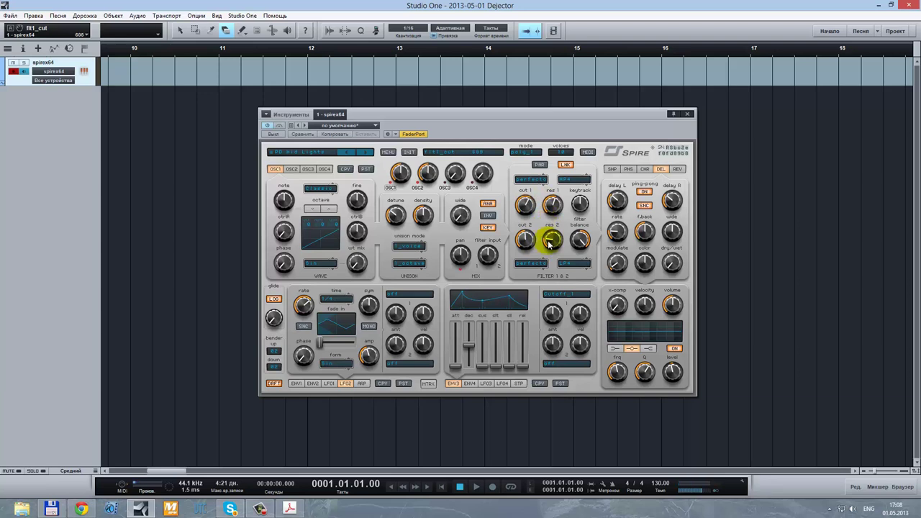
pyautogui.moveTo(550, 243); pyautogui.dragTo(552, 238)
# Step forward through the presets past PD Unity to load PD Aero
pyautogui.click(365, 154)
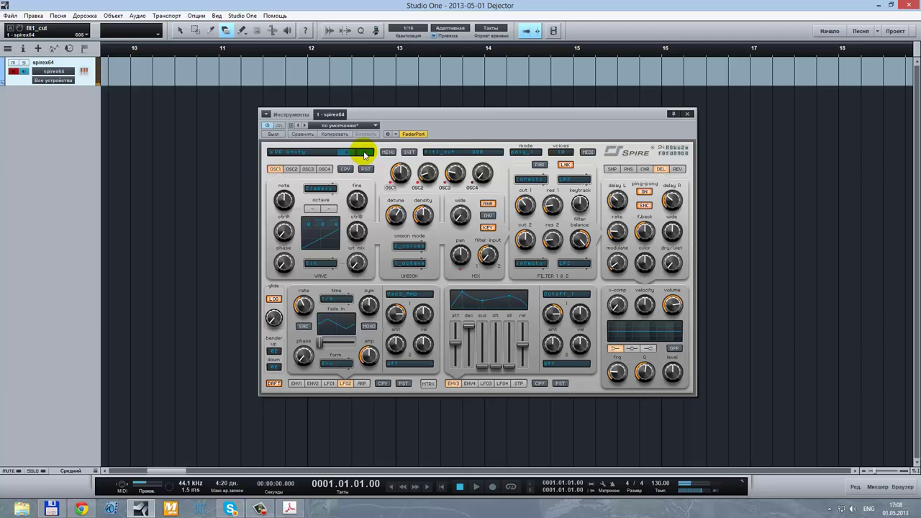
pyautogui.click(366, 154)
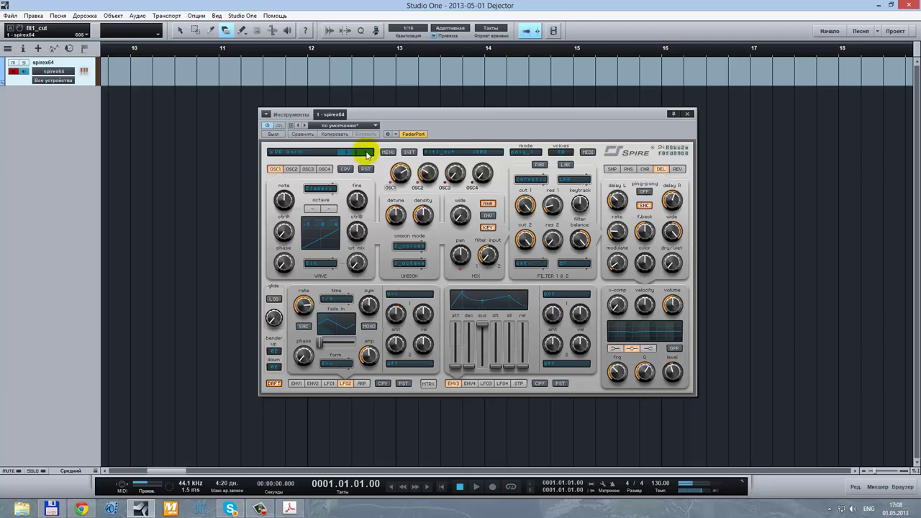
pyautogui.click(366, 154)
# Set oscillator 1's unison to 7_voices and 3_octave, with detune raised to about 846
pyautogui.click(411, 247)
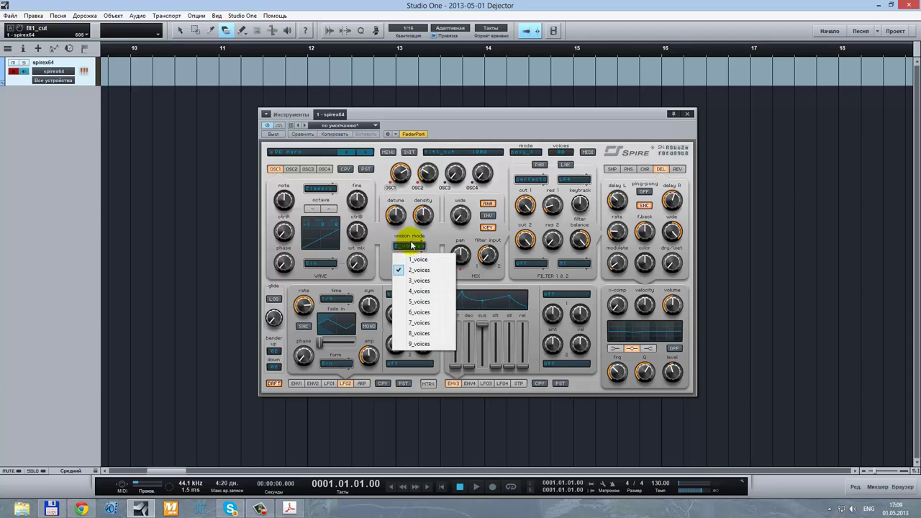
pyautogui.click(420, 322)
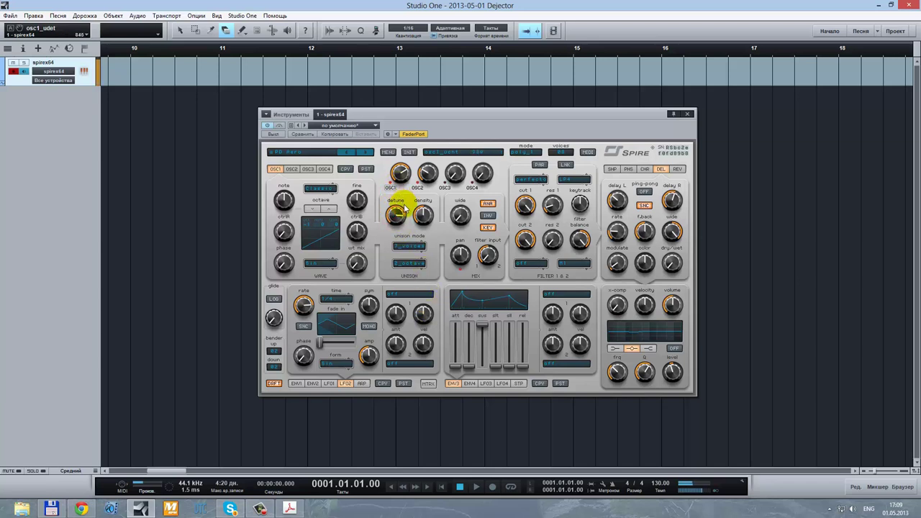
pyautogui.click(415, 268)
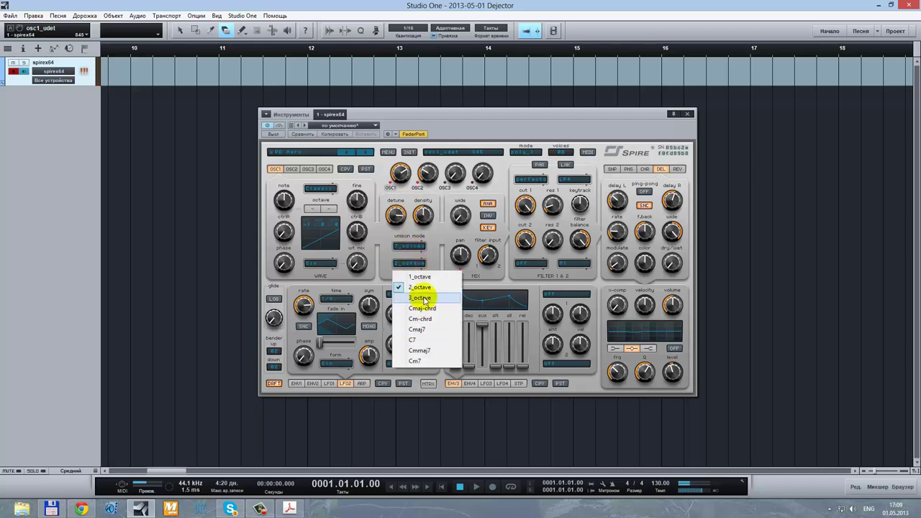
pyautogui.click(423, 299)
pyautogui.click(423, 301)
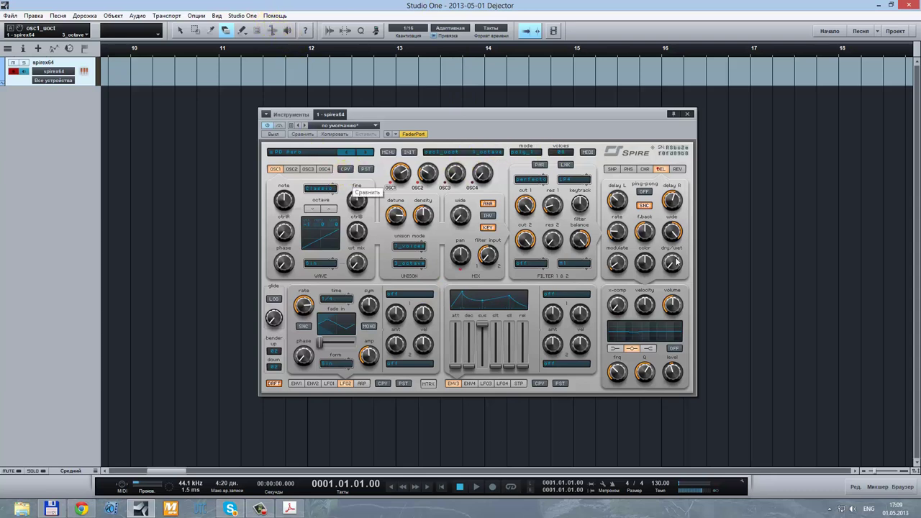
# Raise the shaper's dry/wet and set its drive to 1000, reduce bit and sample rate, and set low cut to about 268
pyautogui.click(613, 169)
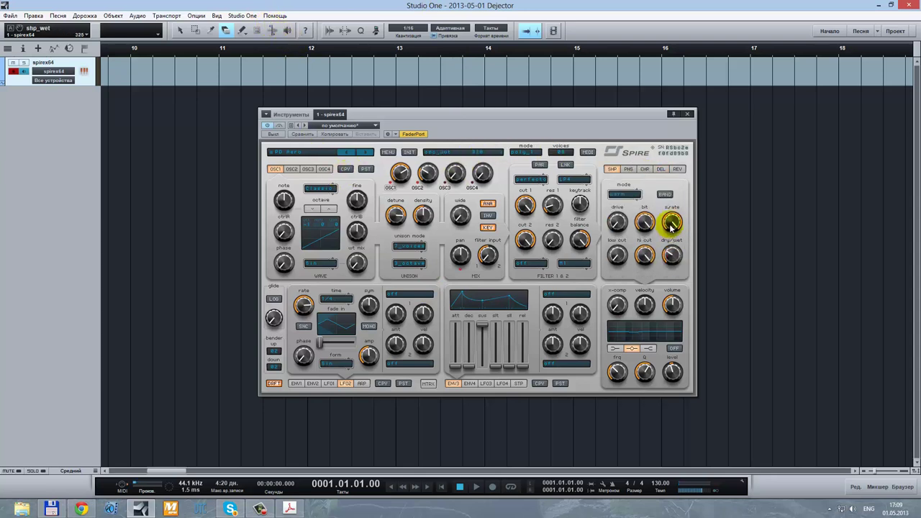
pyautogui.moveTo(671, 226)
pyautogui.mouseDown()
pyautogui.moveTo(679, 211)
pyautogui.moveTo(676, 245)
pyautogui.moveTo(650, 229)
pyautogui.moveTo(662, 302)
pyautogui.moveTo(638, 213)
pyautogui.moveTo(620, 202)
pyautogui.moveTo(619, 214)
pyautogui.mouseUp()
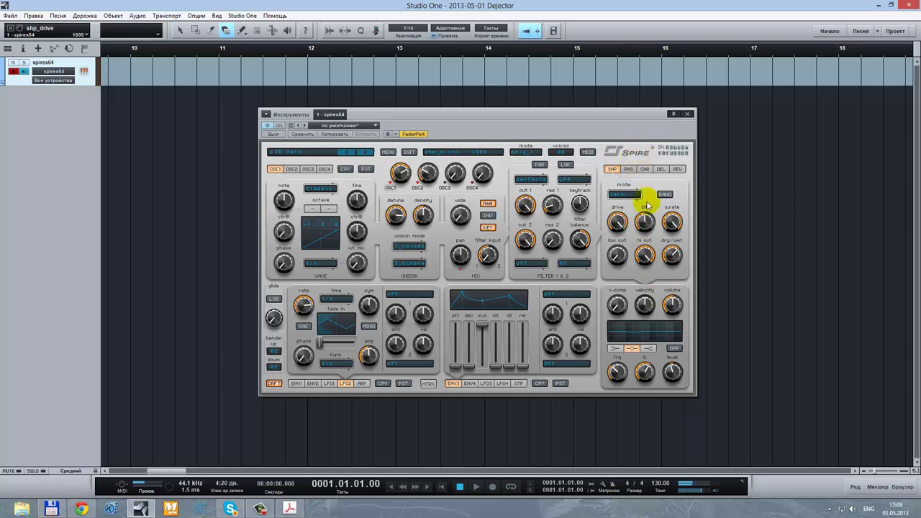
pyautogui.moveTo(674, 222); pyautogui.dragTo(617, 237)
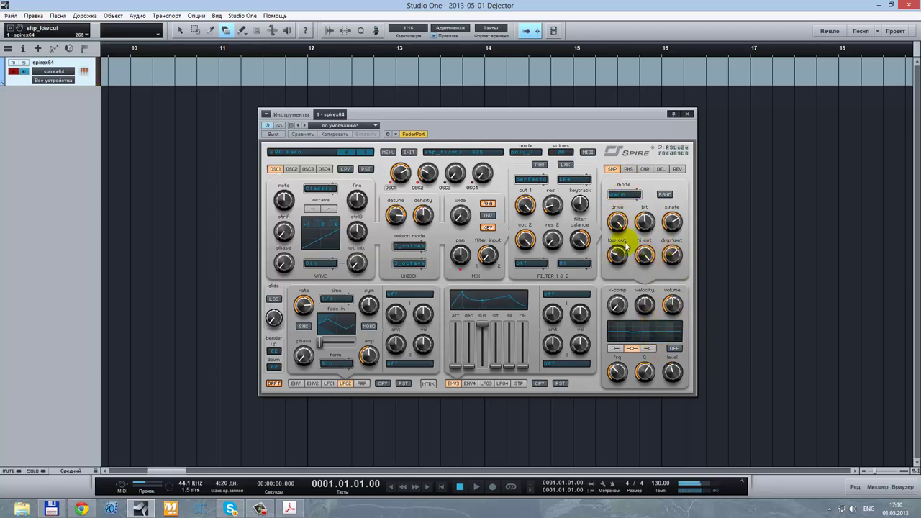
# Change the shaper mode to clip and turn its dry/wet mix down to 0
pyautogui.click(666, 196)
pyautogui.click(625, 198)
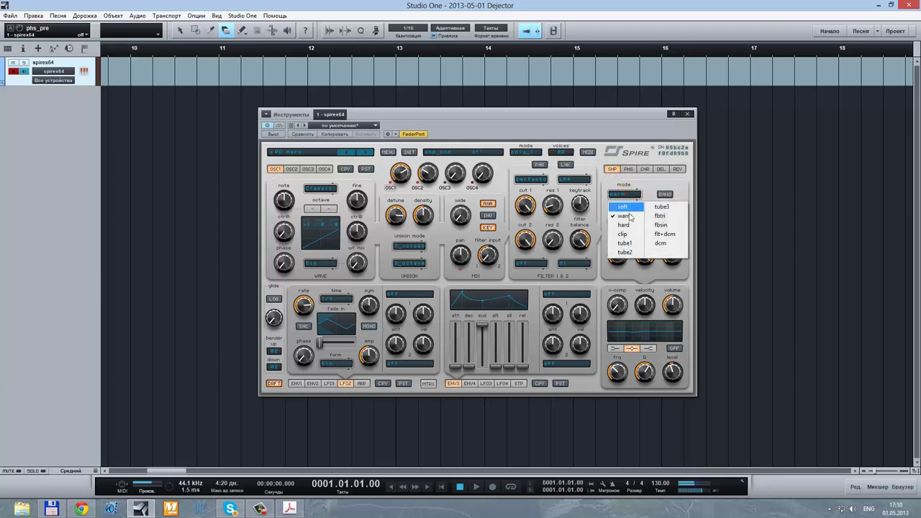
pyautogui.click(623, 232)
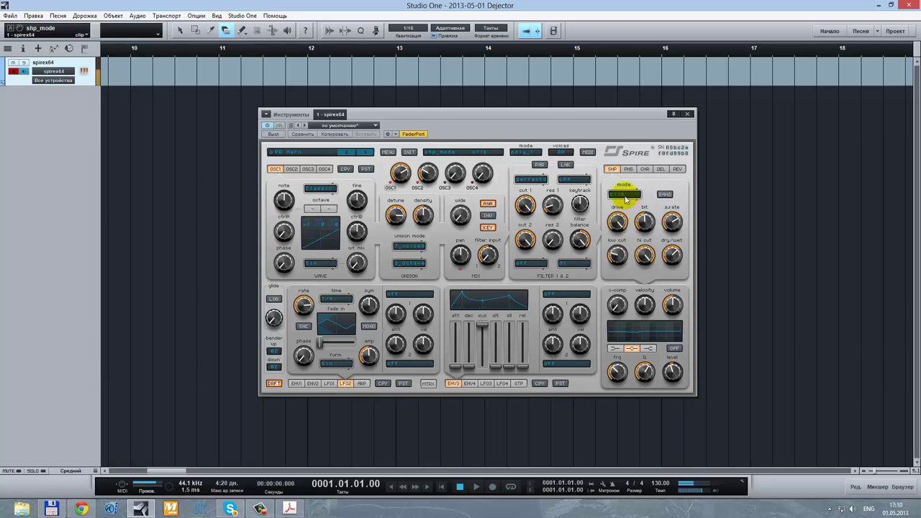
pyautogui.click(669, 249)
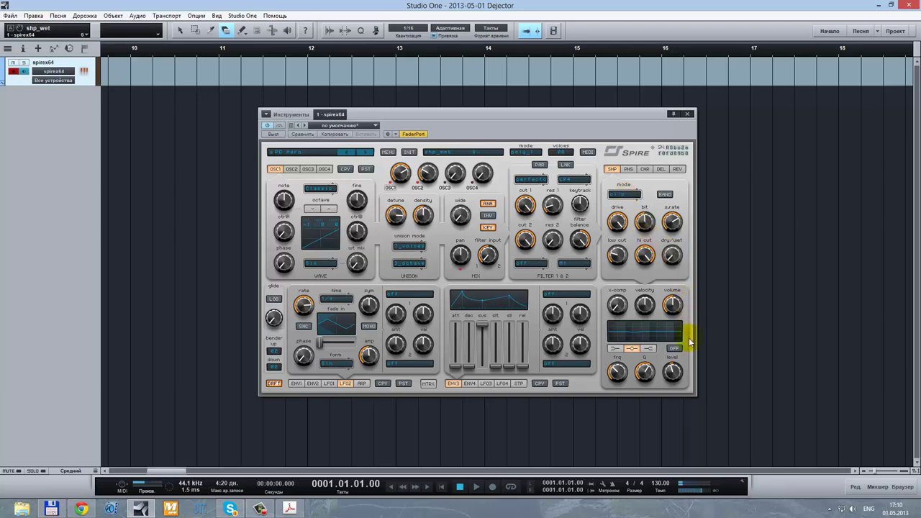
# Load the PL Future Bell preset, then advance to the PL Classique preset
pyautogui.click(303, 155)
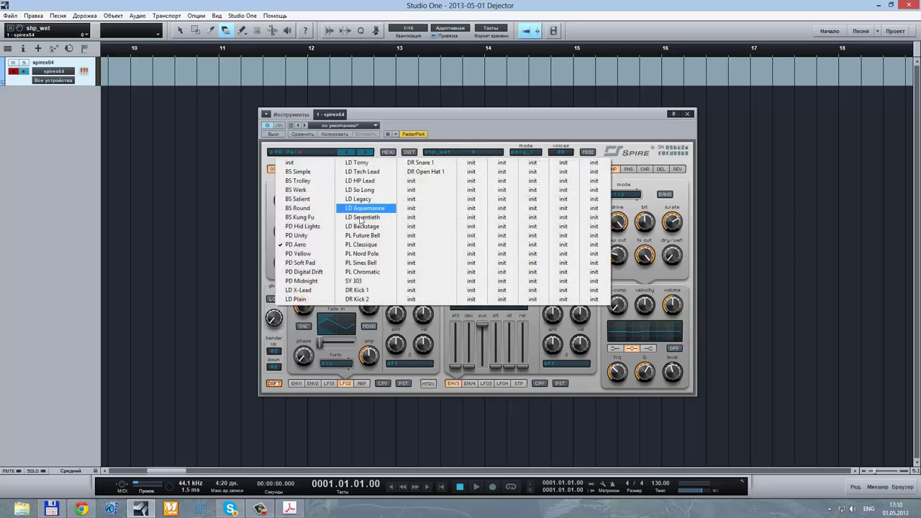
pyautogui.click(360, 239)
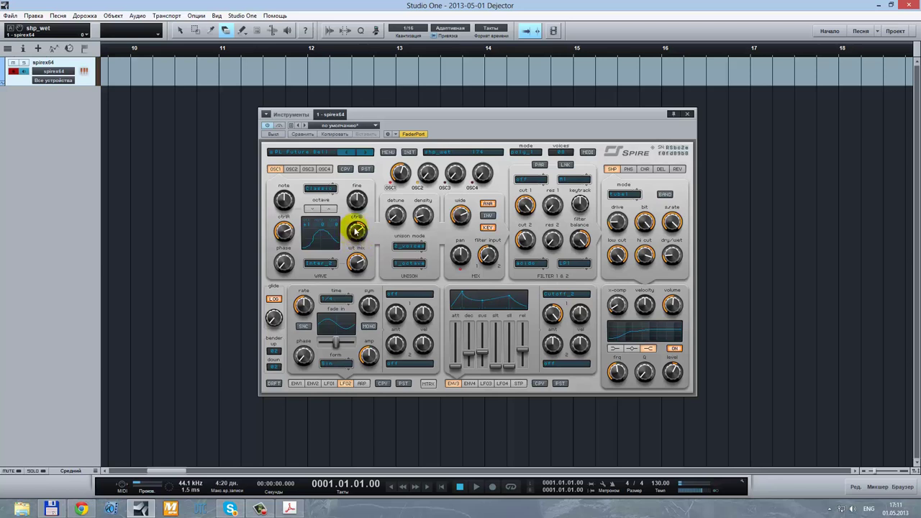
pyautogui.click(366, 153)
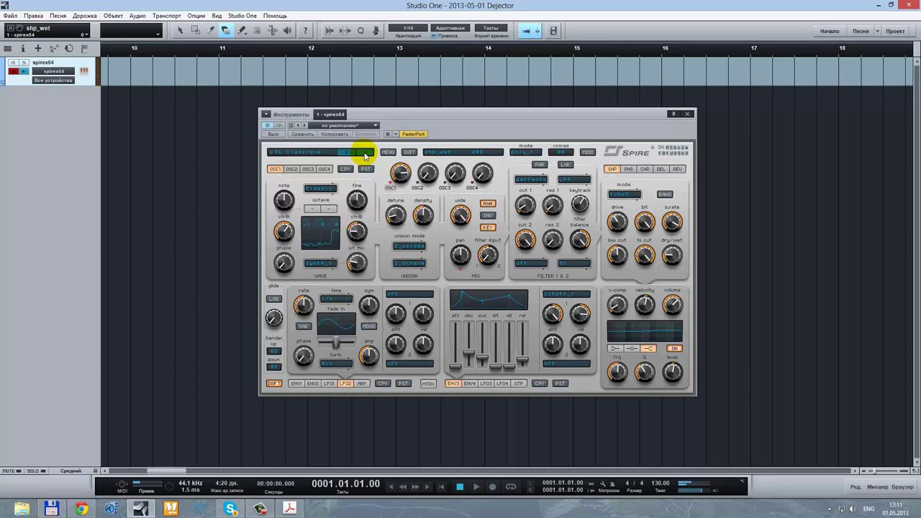
# Turn the PL Classique preset's shaper dry/wet mix down to 0
pyautogui.moveTo(669, 250); pyautogui.dragTo(685, 347)
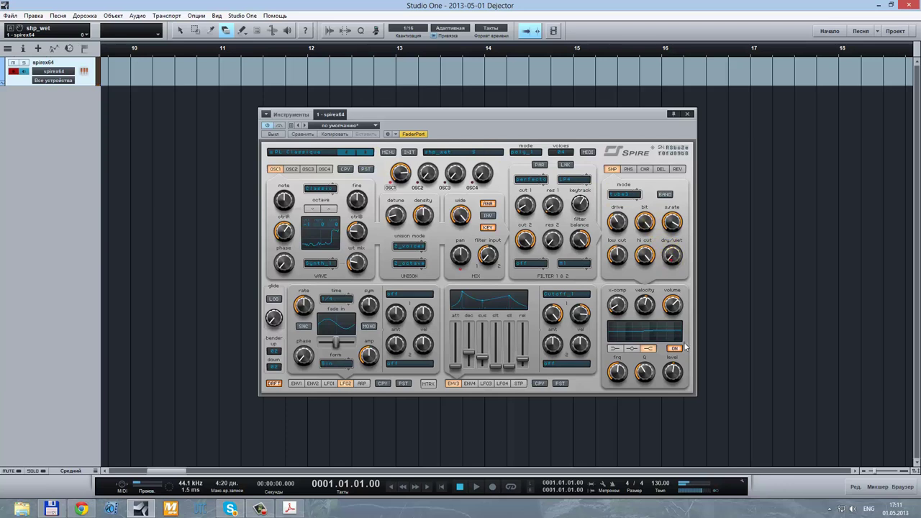
pyautogui.moveTo(670, 256); pyautogui.dragTo(645, 282)
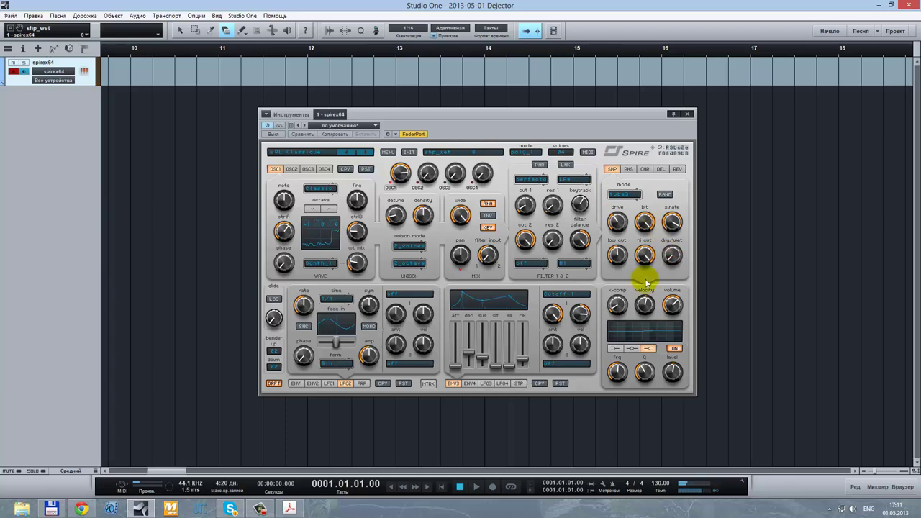
pyautogui.click(672, 260)
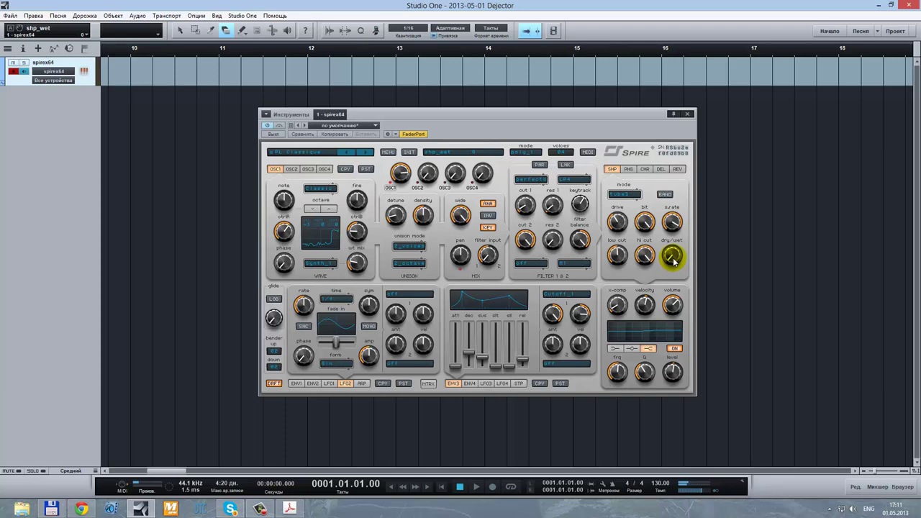
# Raise the shaper's dry/wet mix to about 794, then return it to 0
pyautogui.moveTo(673, 262); pyautogui.dragTo(675, 234)
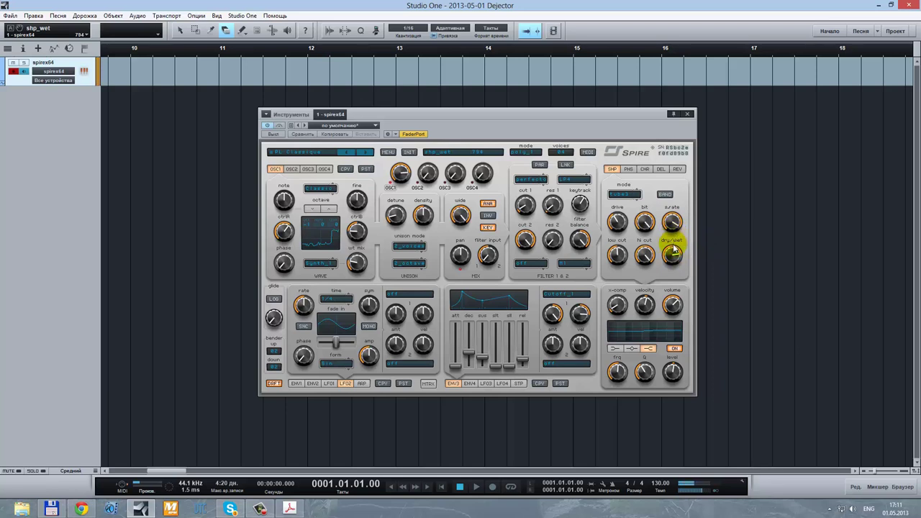
pyautogui.moveTo(674, 246); pyautogui.dragTo(680, 345)
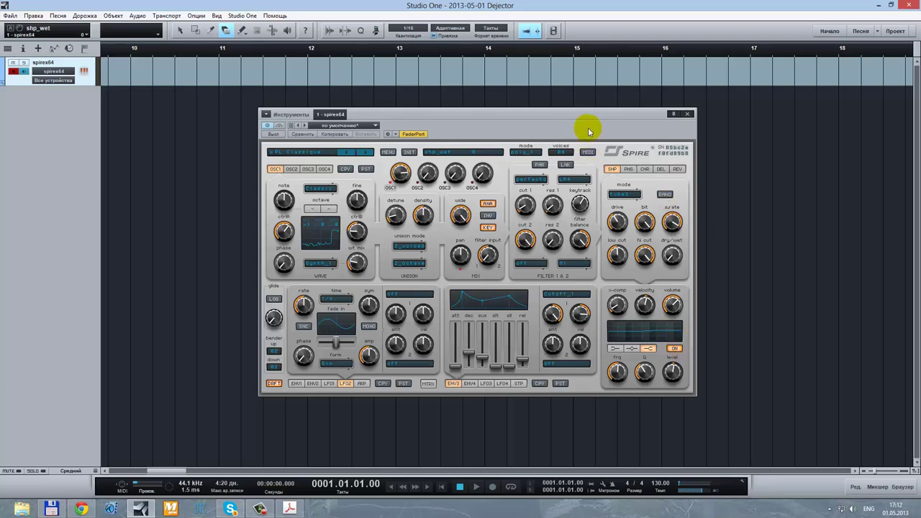
# Load the DR Kick 1 drum preset, then advance to the DR Kick 2 preset
pyautogui.moveTo(581, 132); pyautogui.dragTo(574, 140)
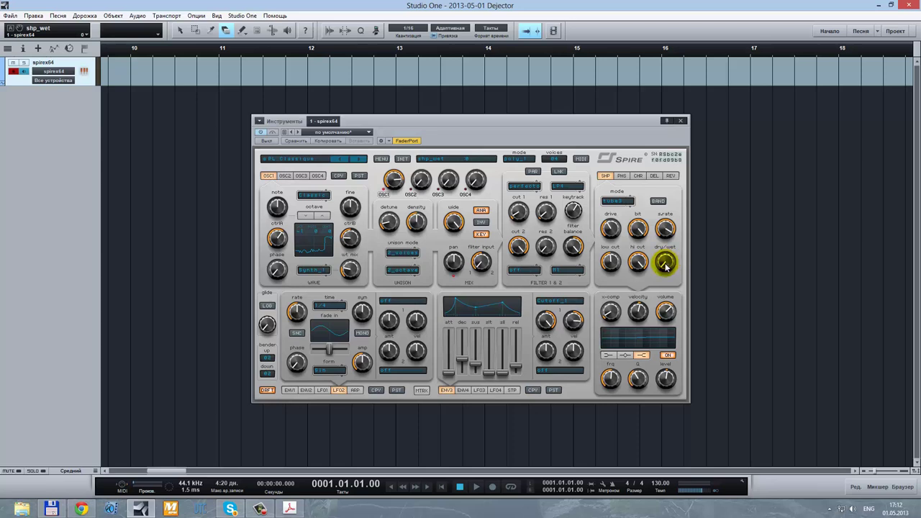
pyautogui.click(309, 158)
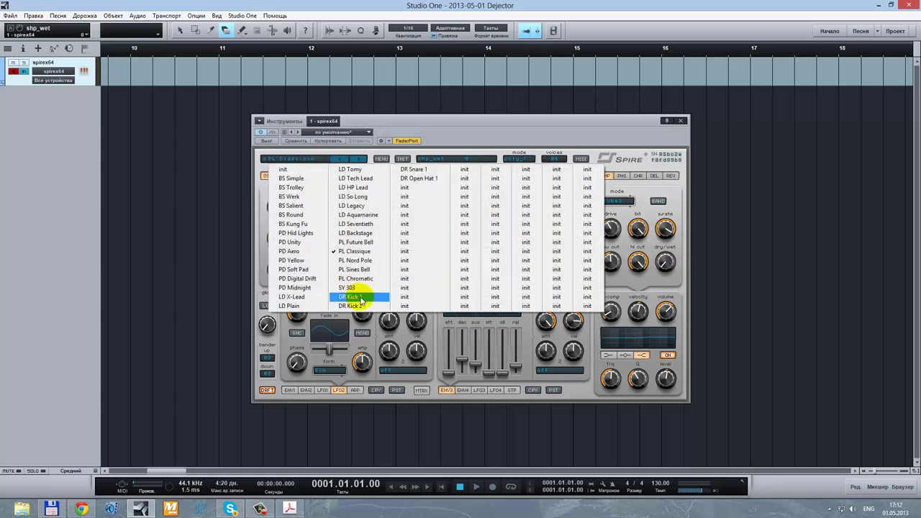
pyautogui.click(351, 297)
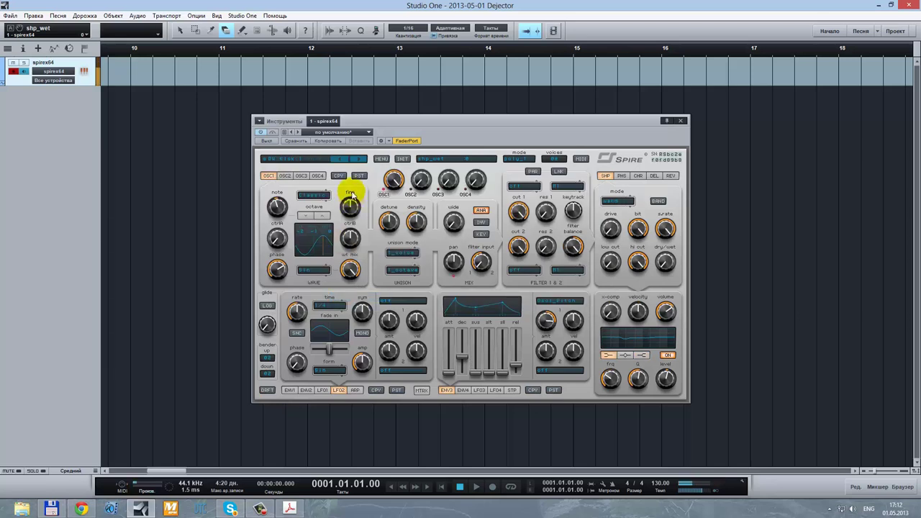
pyautogui.click(358, 160)
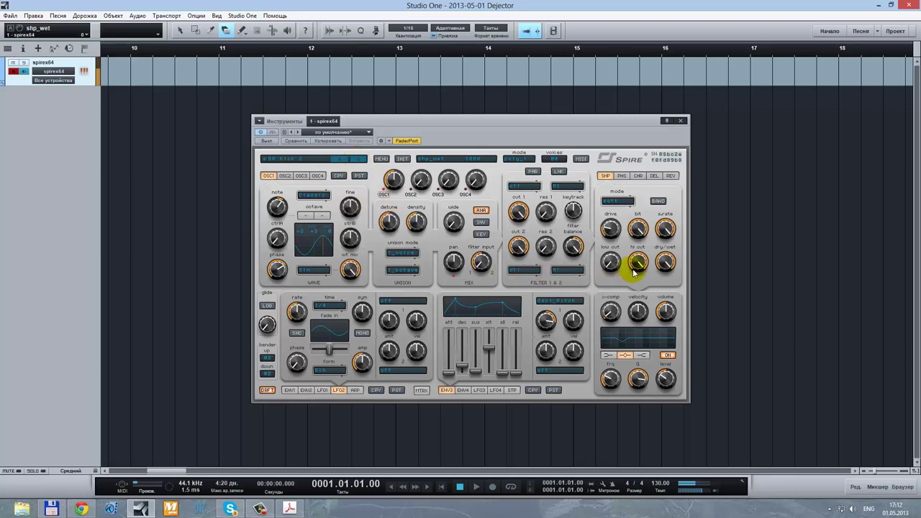
# Change the shaper mode of DR Kick 2 to tube1 and lower its dry/wet mix to about 320
pyautogui.click(617, 204)
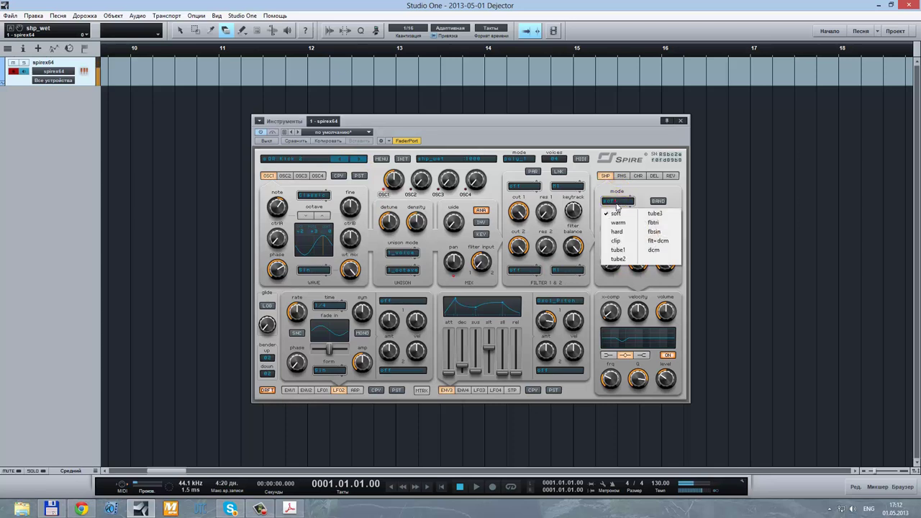
pyautogui.click(617, 252)
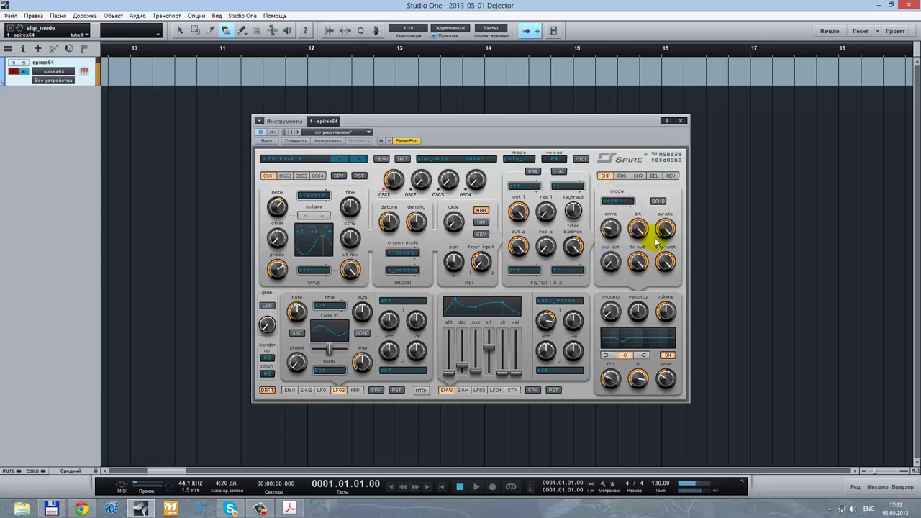
pyautogui.moveTo(667, 263); pyautogui.dragTo(672, 288)
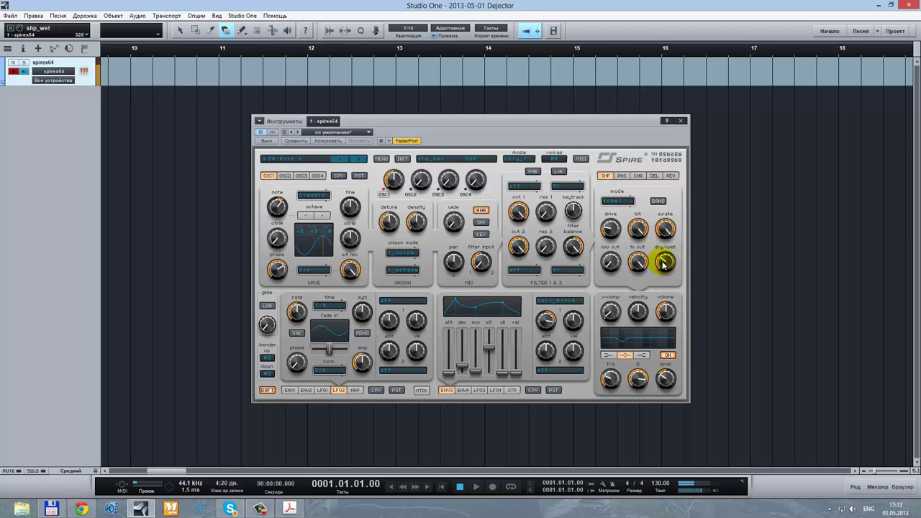
# Show the phaser effect for DR Kick 2 and vary its dry/wet mix between about 290 and 860
pyautogui.click(622, 175)
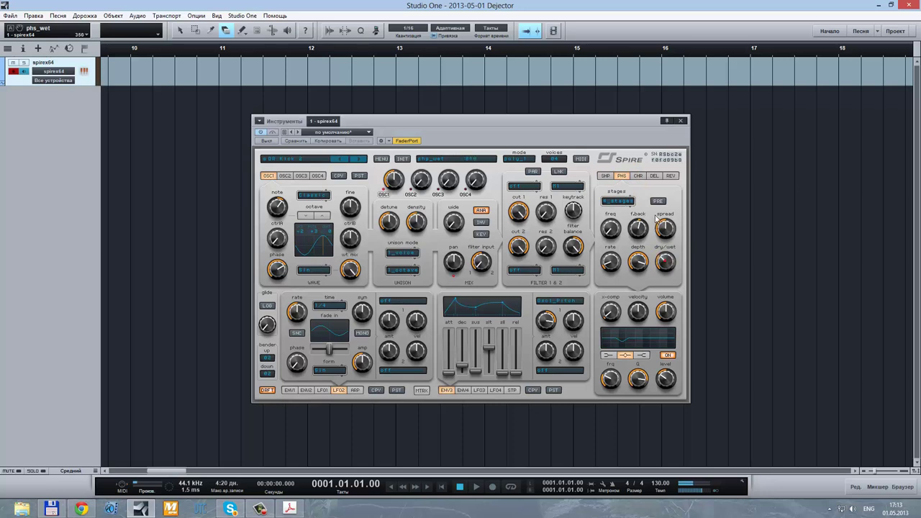
pyautogui.moveTo(668, 256); pyautogui.dragTo(664, 224)
pyautogui.moveTo(666, 266)
pyautogui.mouseDown()
pyautogui.moveTo(666, 231)
pyautogui.moveTo(666, 265)
pyautogui.mouseUp()
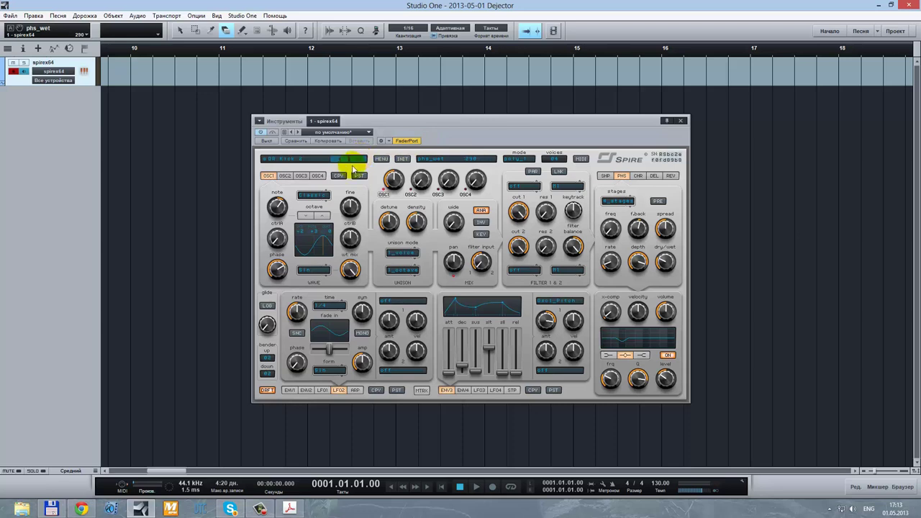
pyautogui.click(353, 160)
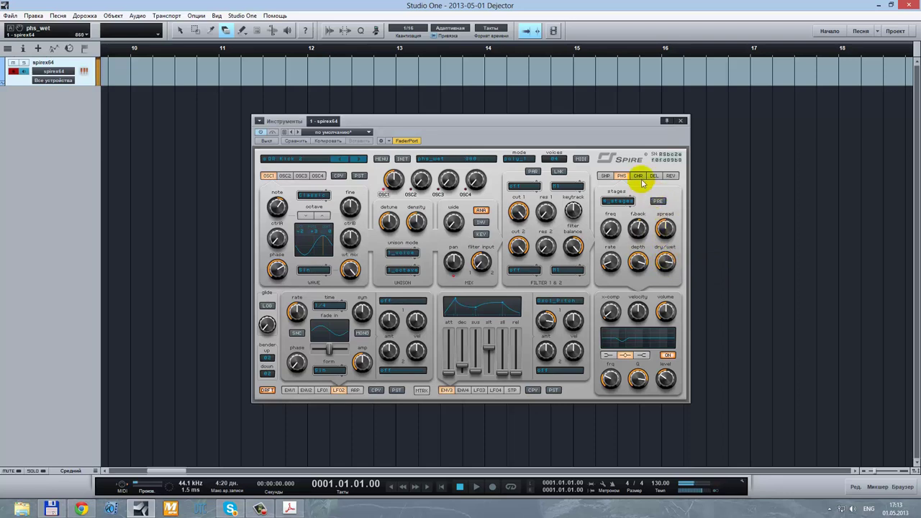
# Show the chorus effect and adjust its dry/wet mix, ending at about 274
pyautogui.click(638, 177)
pyautogui.click(666, 267)
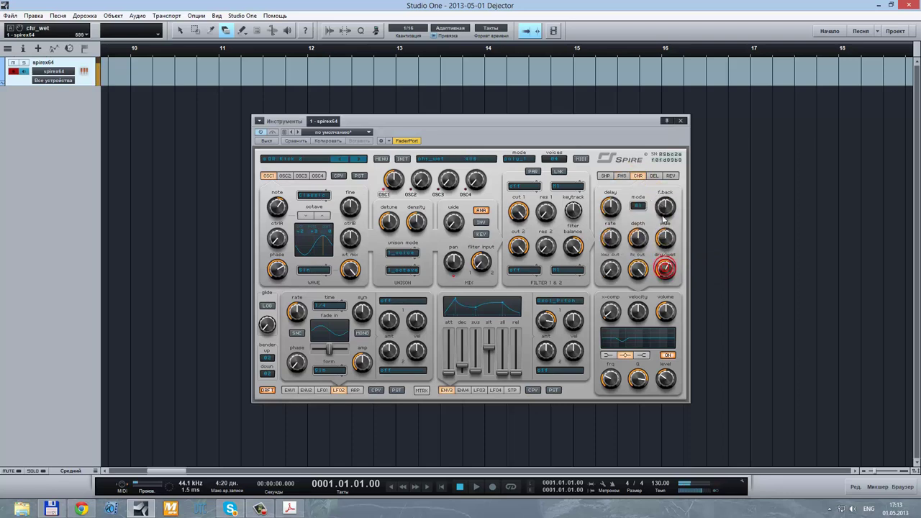
pyautogui.moveTo(666, 268)
pyautogui.mouseDown()
pyautogui.moveTo(668, 248)
pyautogui.moveTo(666, 272)
pyautogui.mouseUp()
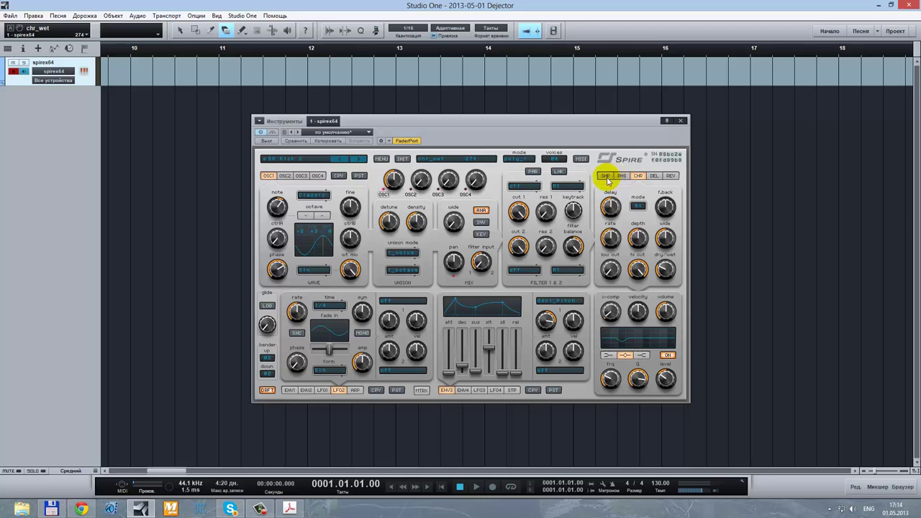
# Show the reverb effect and adjust its dry/wet mix, ending at 0
pyautogui.click(670, 175)
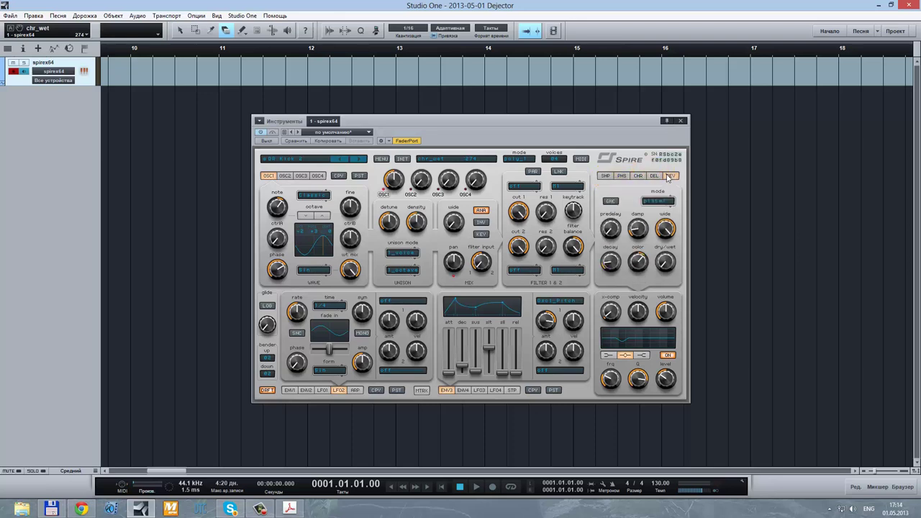
pyautogui.click(665, 265)
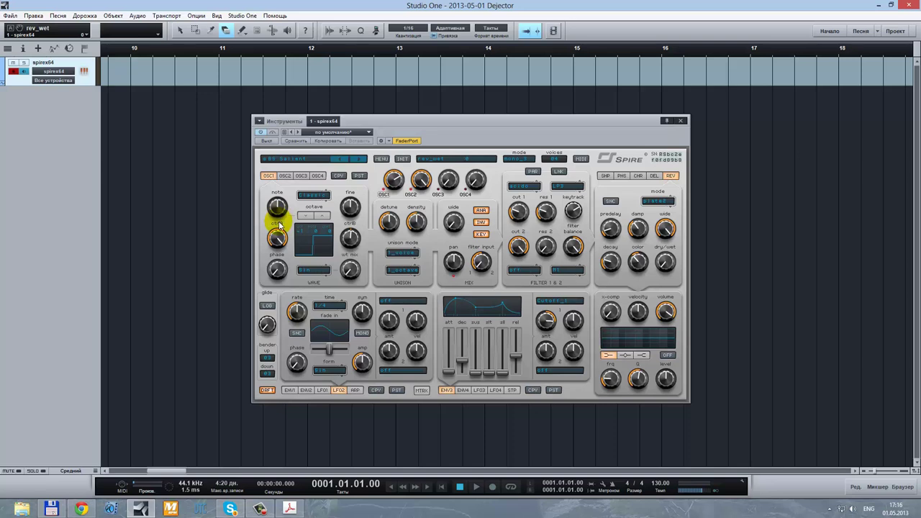
pyautogui.click(278, 240)
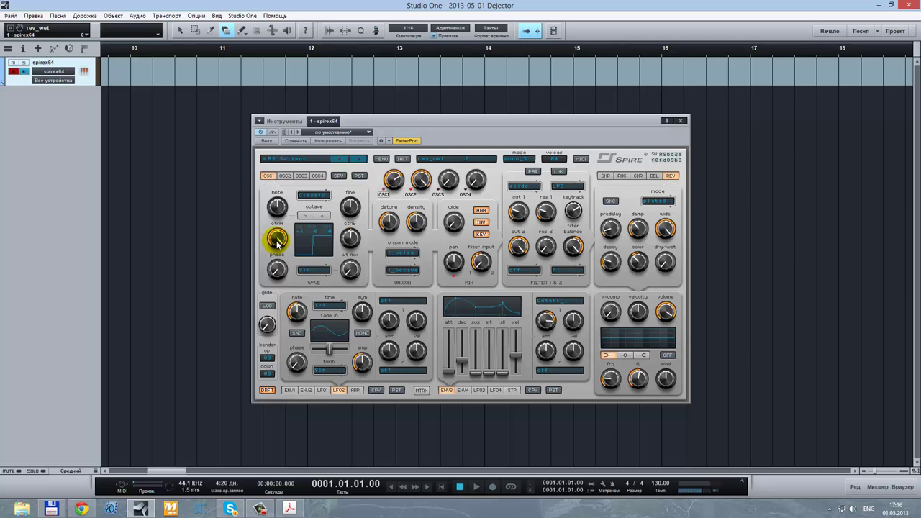
pyautogui.moveTo(496, 139); pyautogui.dragTo(492, 132)
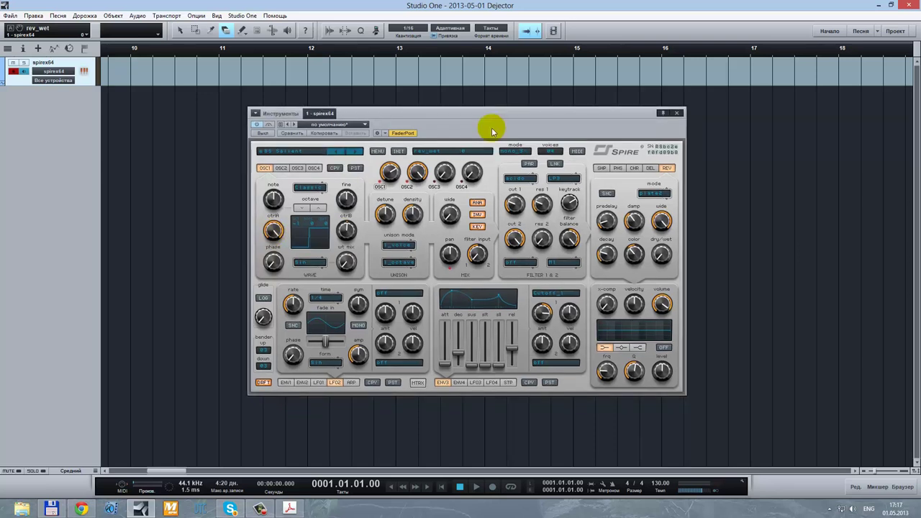